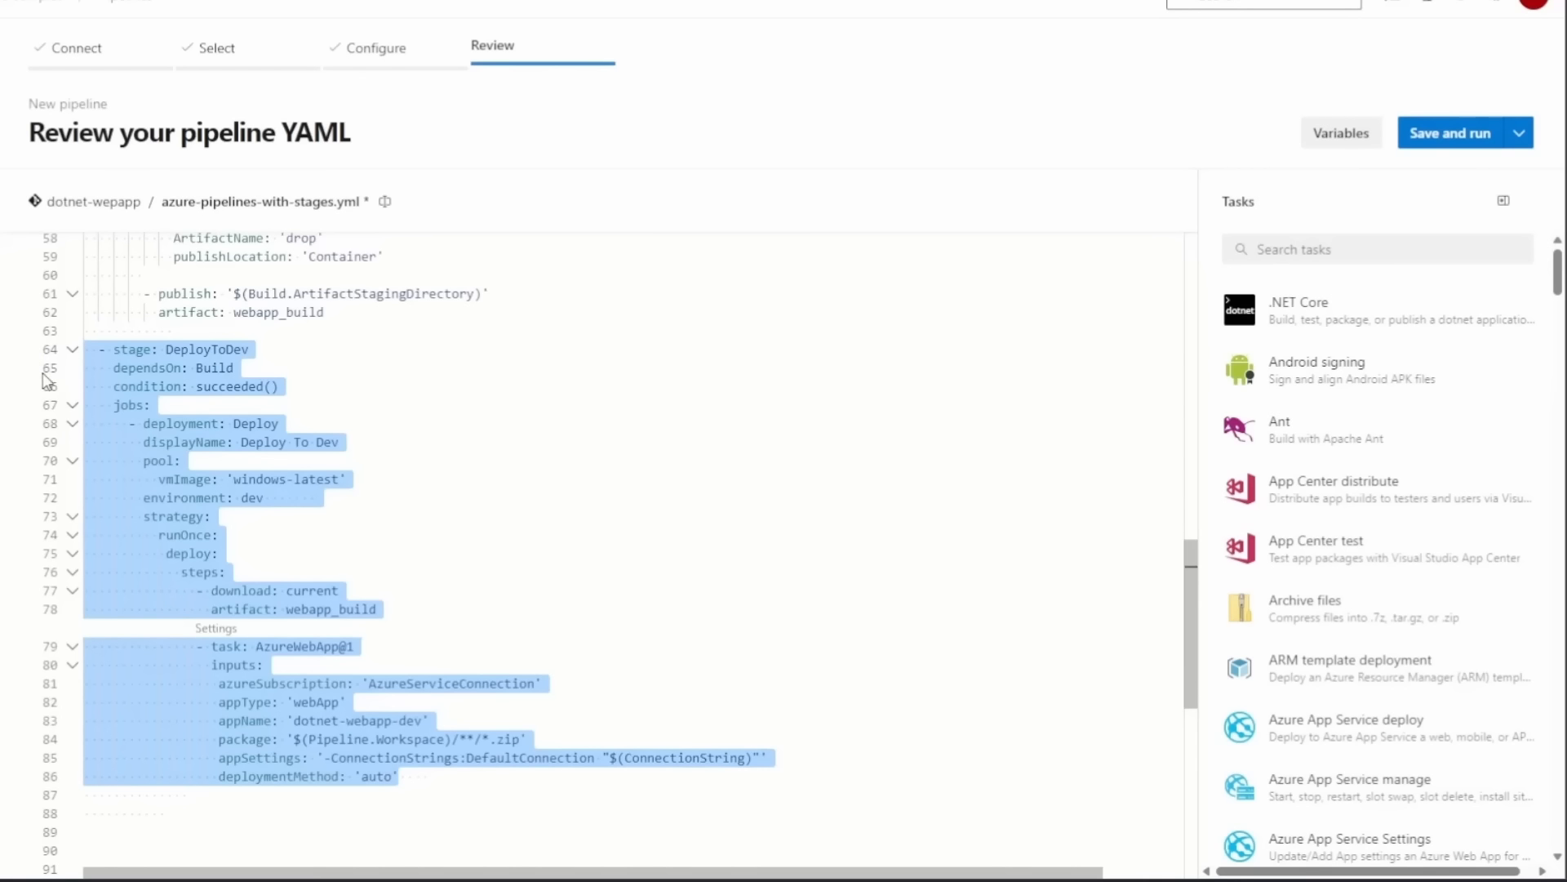
Duplicate the DeployToDev stage below the original, naming the copy DeployToQAE with display name Deploy To QAE and environment qae.
left_click(286, 820)
type("- stage: DeployToDev     dependsOn: Build     condition: succeeded()     jobs:       - deployment: Deploy         displayName: Deploy To Dev         pool:           vmImage: 'windows-latest'         environment: dev                strategy:           runOnce:            deploy:              steps:                - download: current                  artifact: webapp_build                - task: AzureWebApp@1                  inputs:                   azureSubscription: 'AzureServiceConnection'                   appType: 'webApp'                   appName: 'dotnet-webapp-dev'                   package: '$(Pipeline.Workspace)/**/*.zip'                   appSettings: '-ConnectionStrings:DefaultConnection \"$(ConnectionString)\"'                   deploymentMethod: 'auto'")
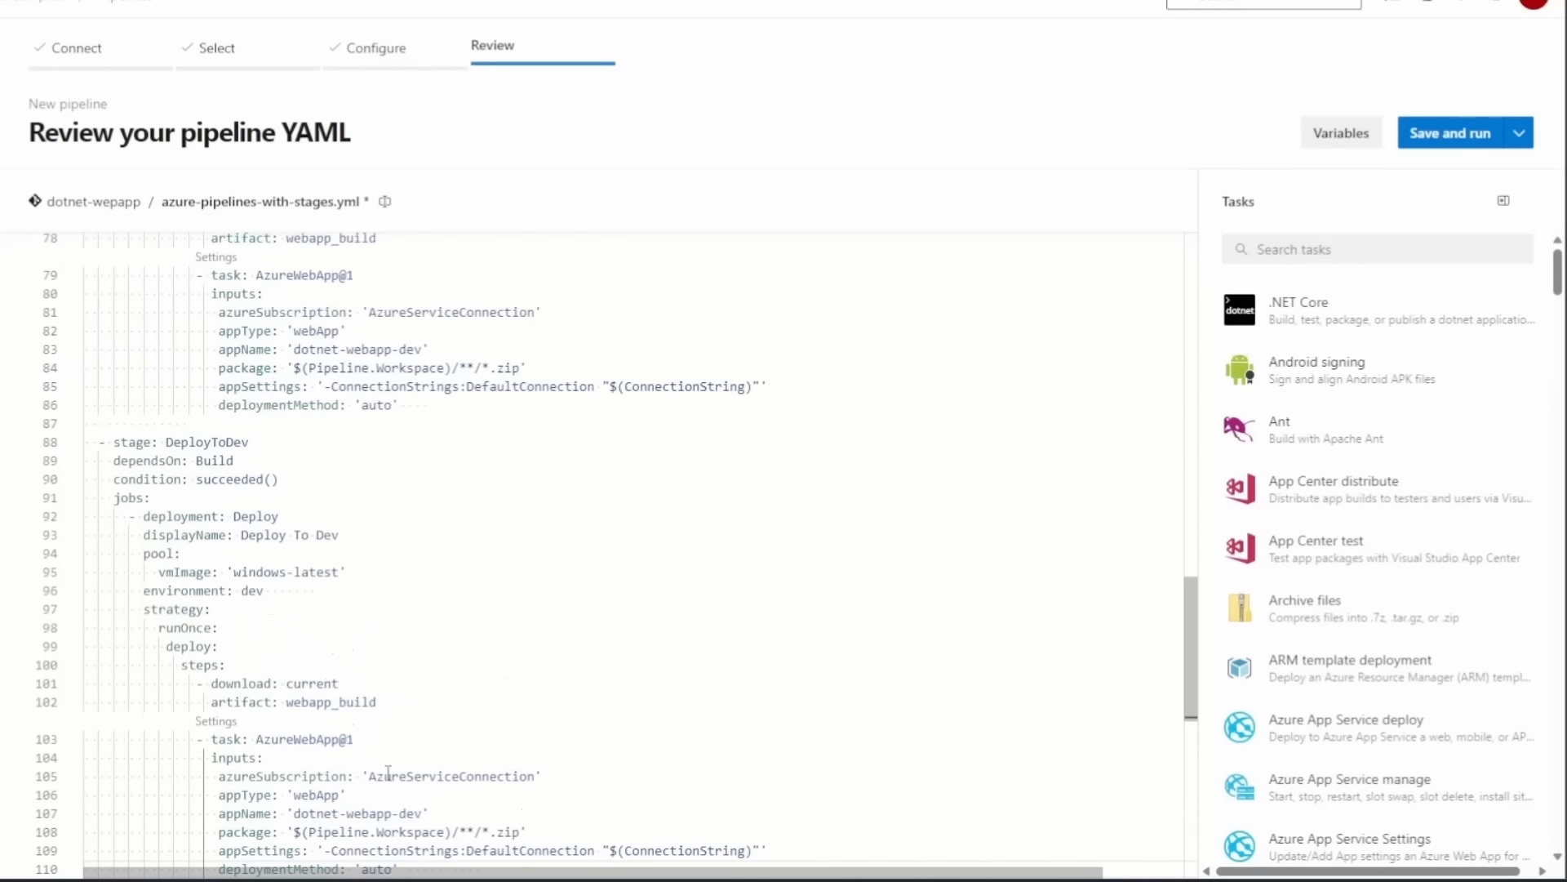
scroll(381, 735, "up", 3)
scroll(326, 726, "down", 1)
left_click_drag(223, 540, 273, 542)
type("AQA")
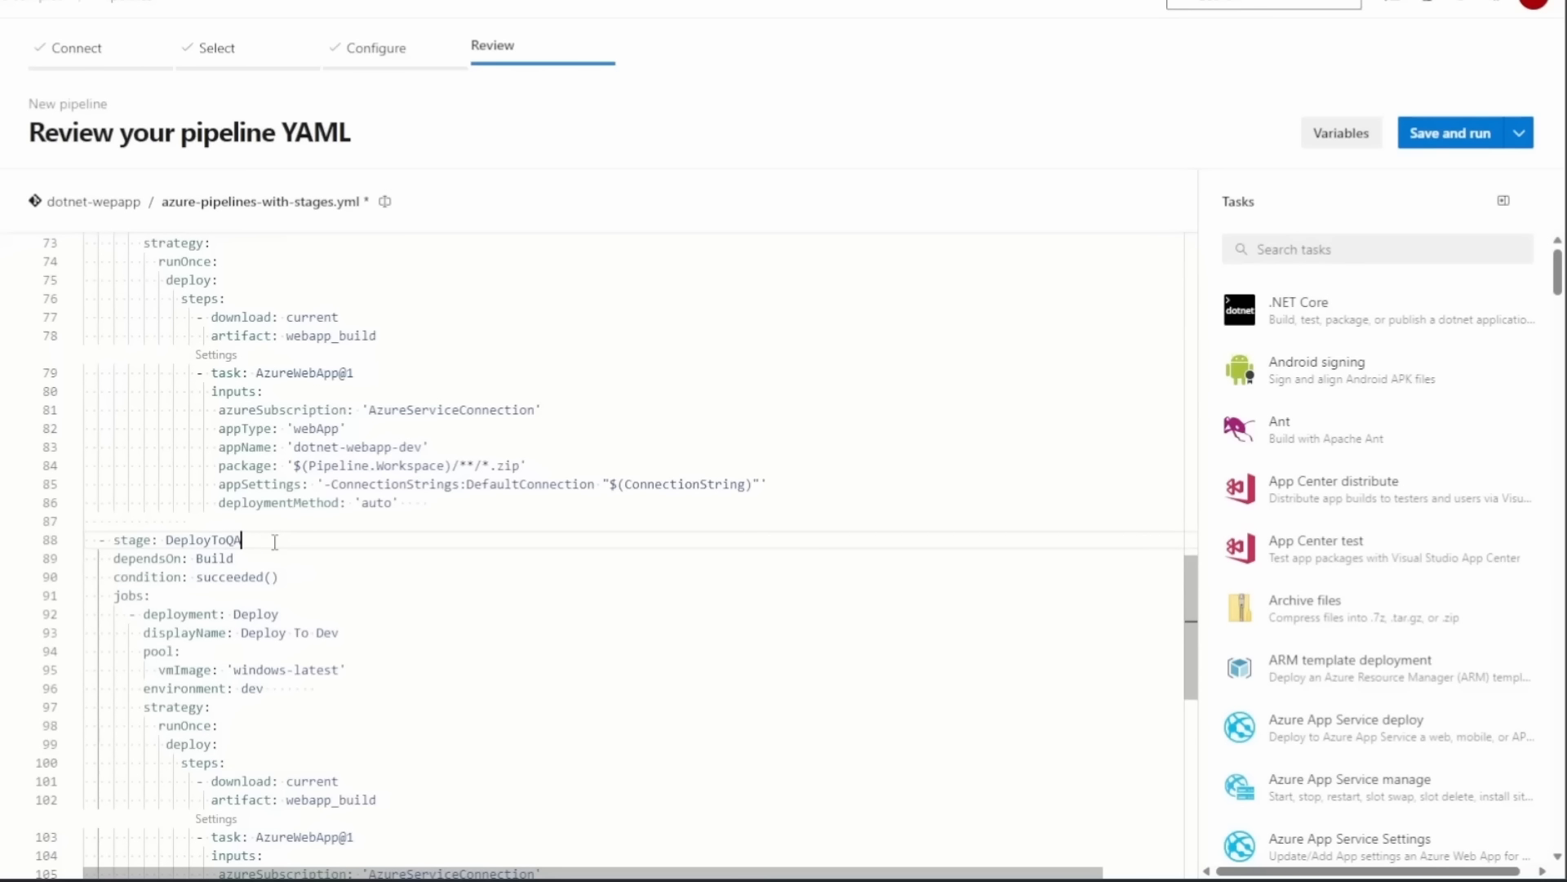
type("E")
double_click(252, 688)
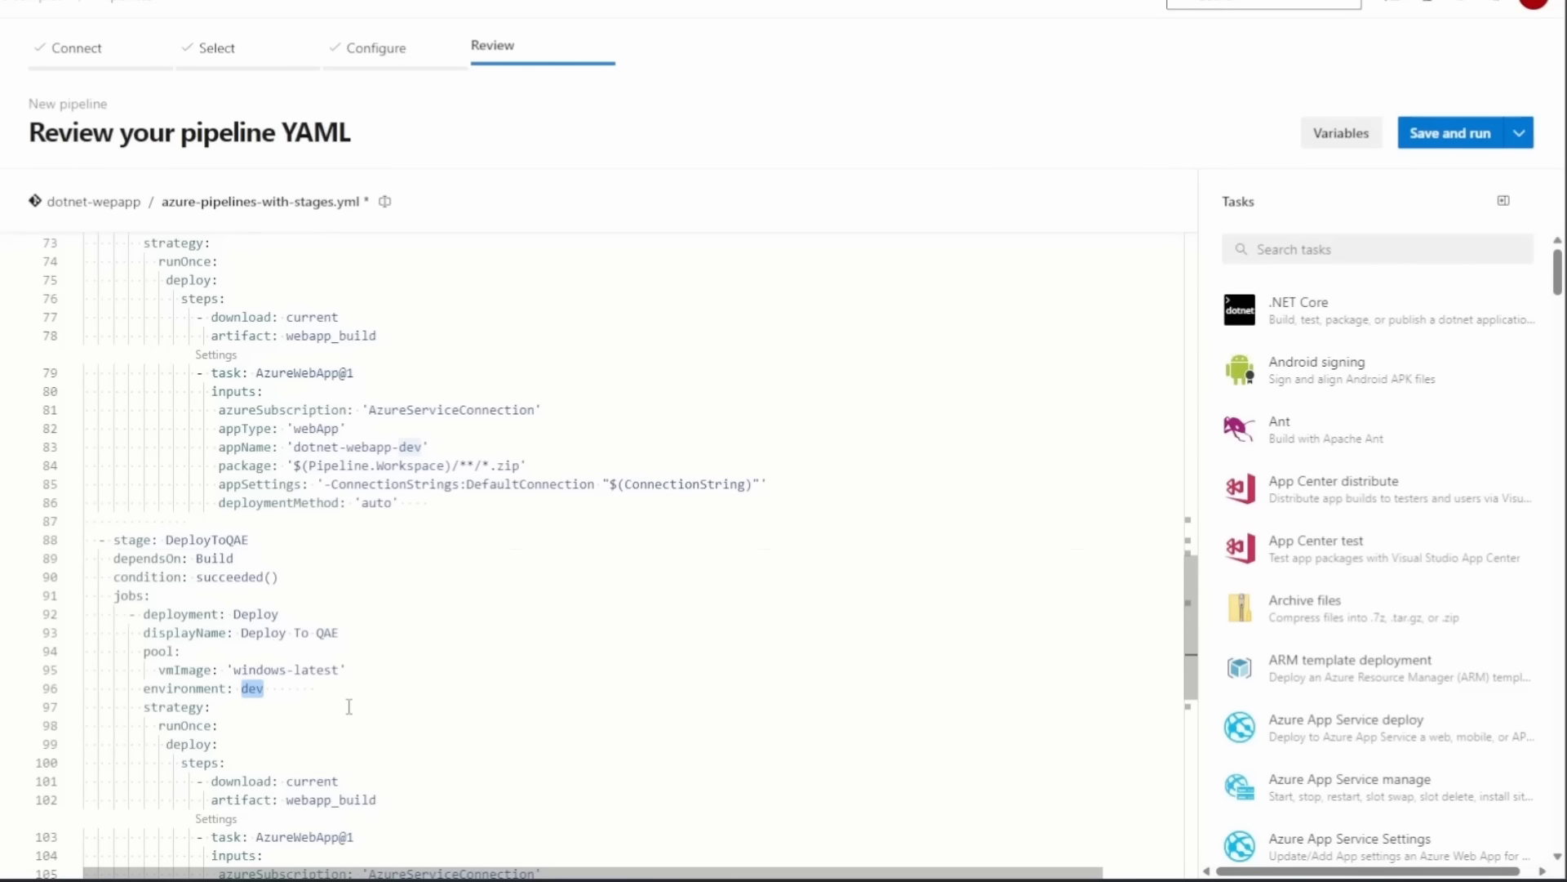
type("qa")
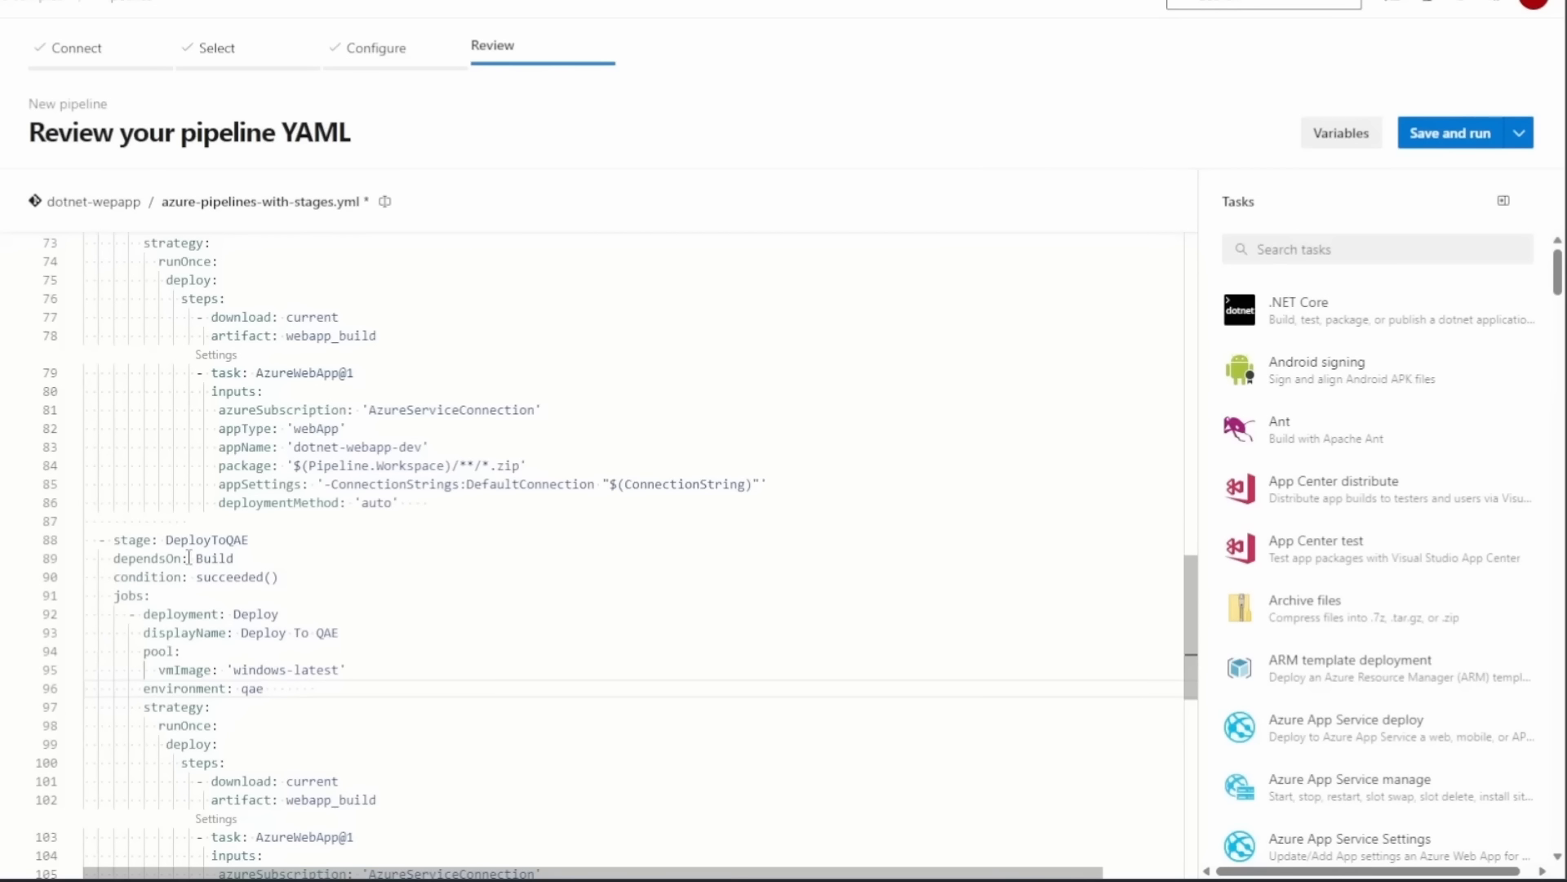
Make the DeployToQAE stage depend on DeployToDev, copying the stage name from its definition.
double_click(213, 558)
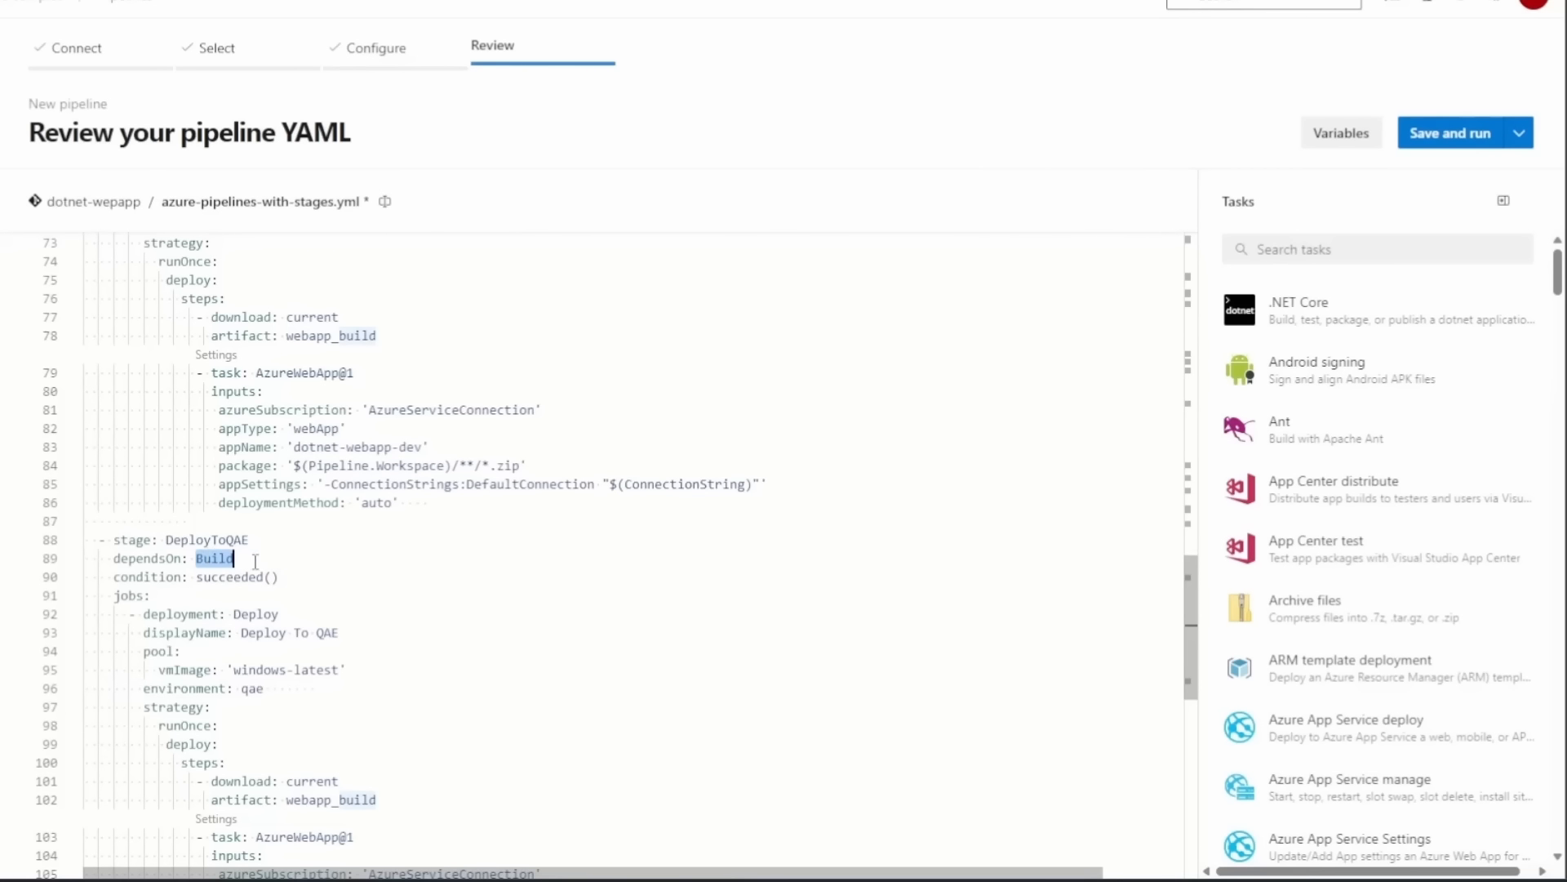
scroll(341, 628, "up", 6)
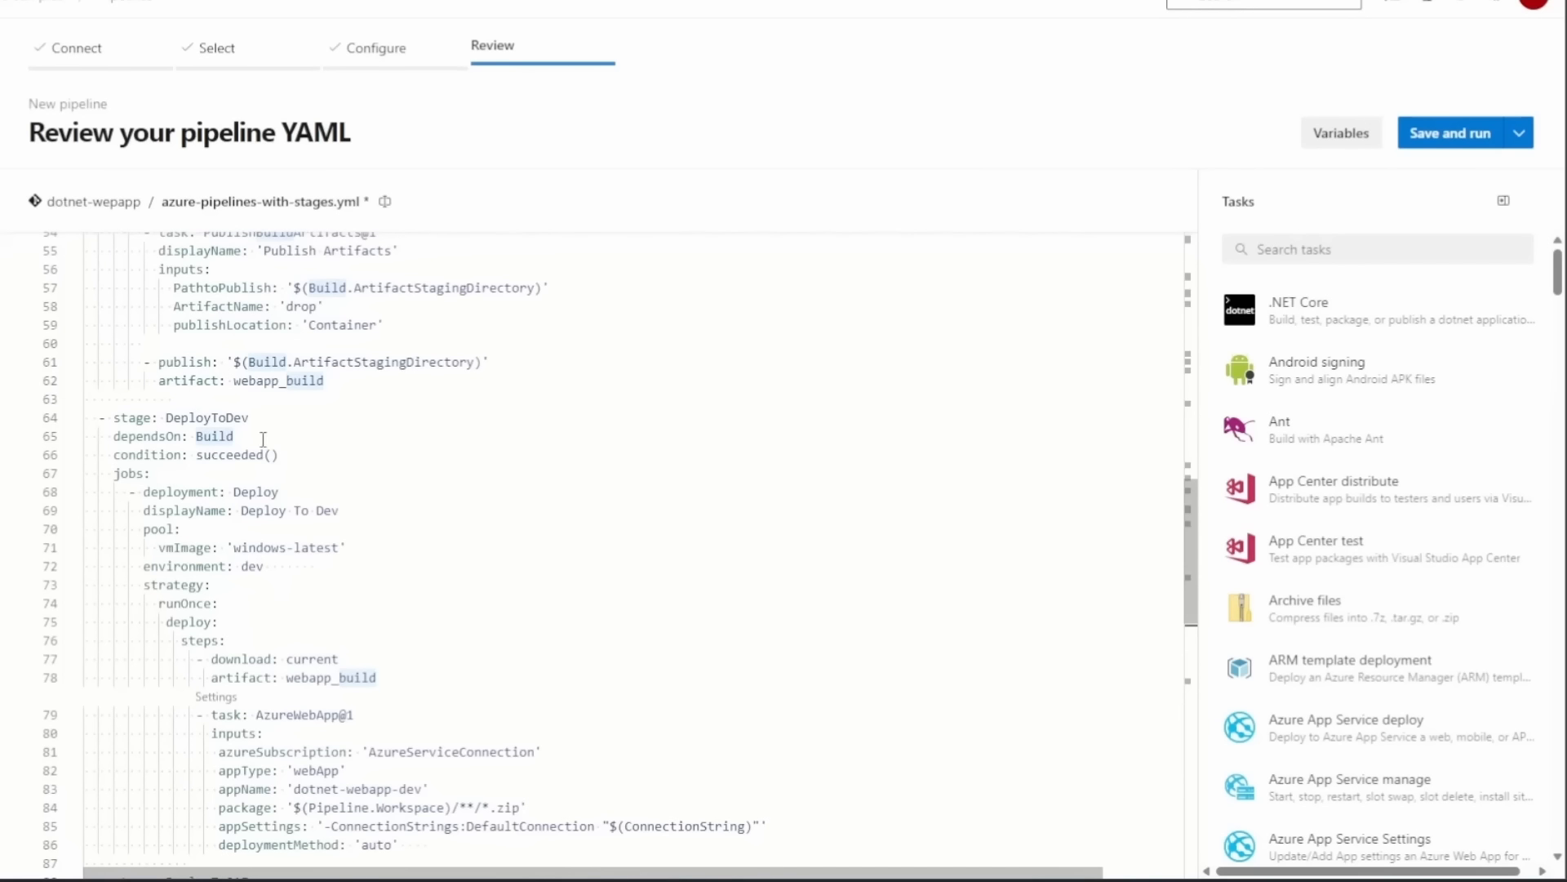
double_click(186, 417)
key("ctrl+c")
scroll(211, 527, "down", 7)
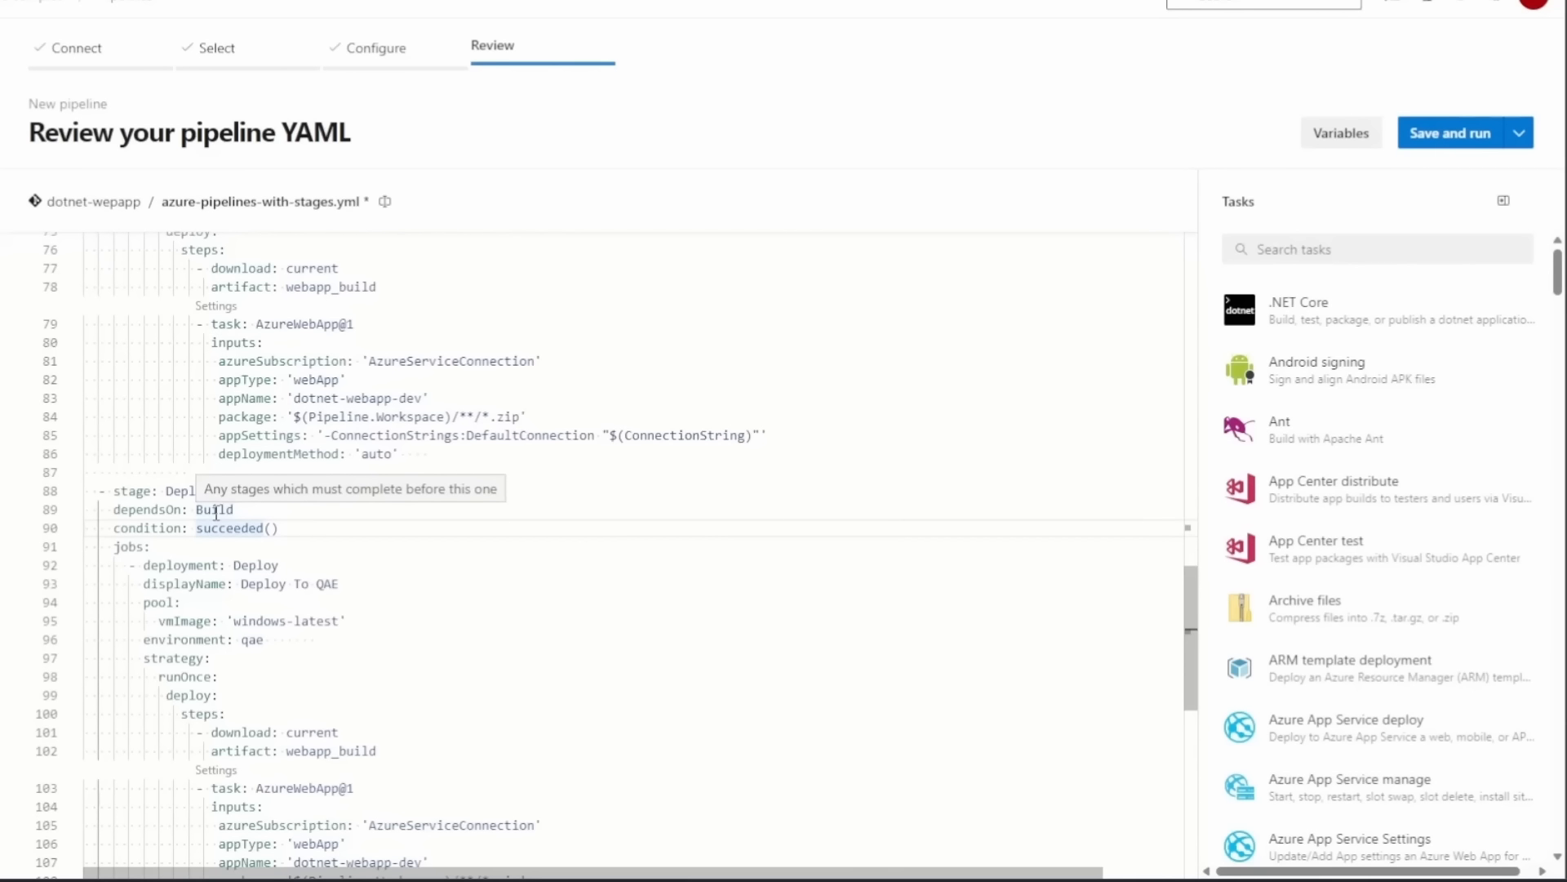
double_click(215, 510)
key("ctrl+v")
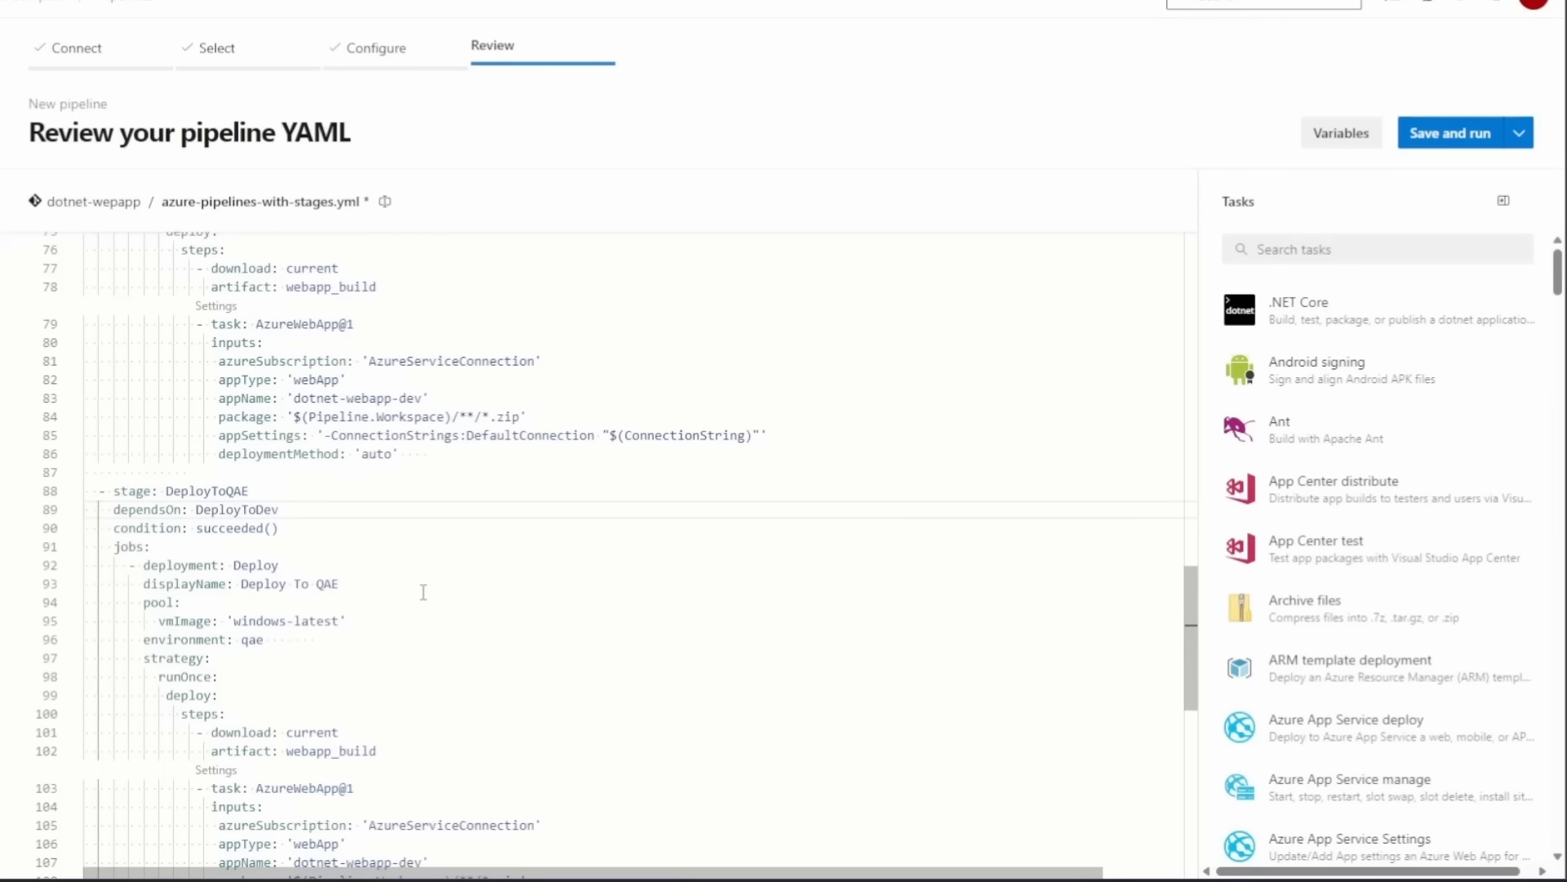
Set the appName of the AzureWebApp task in the DeployToQAE stage to dotnet-webapp-qae.
scroll(422, 592, "up", 3)
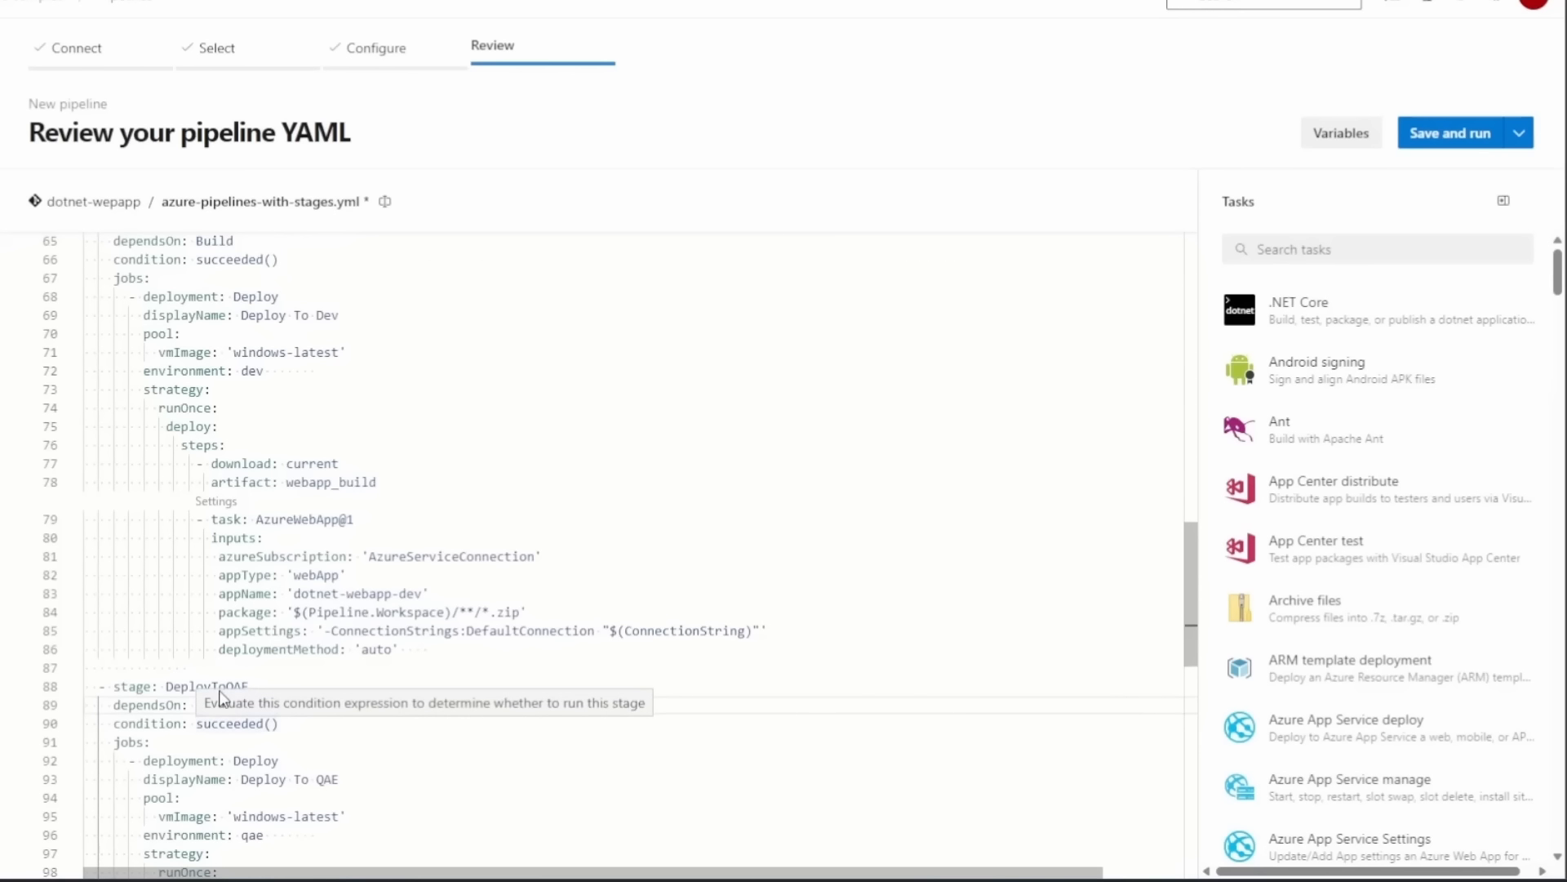
scroll(341, 692, "down", 3)
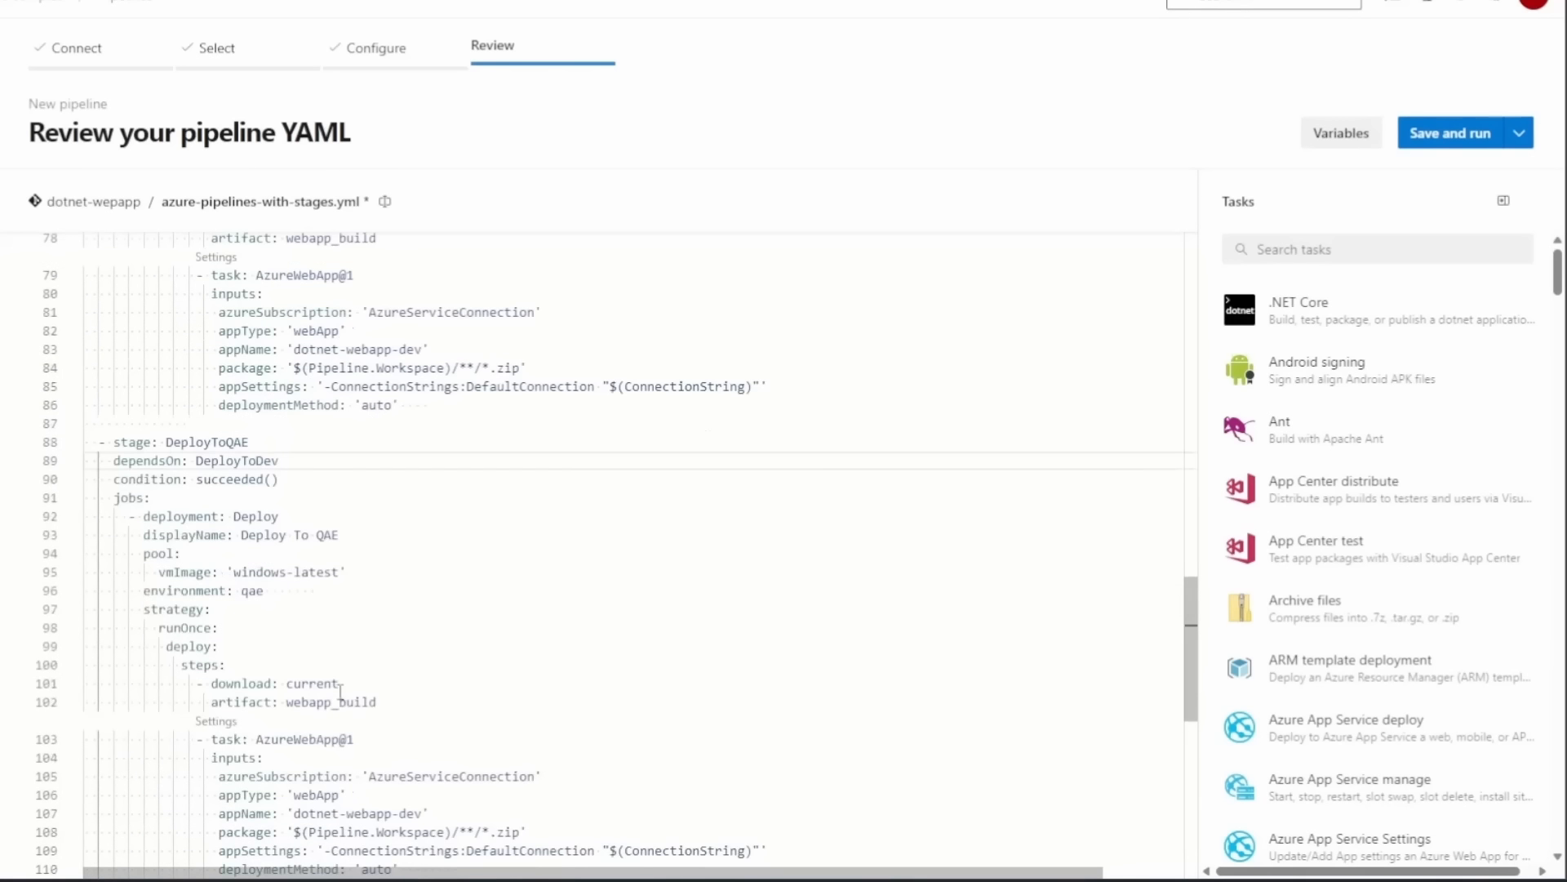
scroll(340, 691, "down", 2)
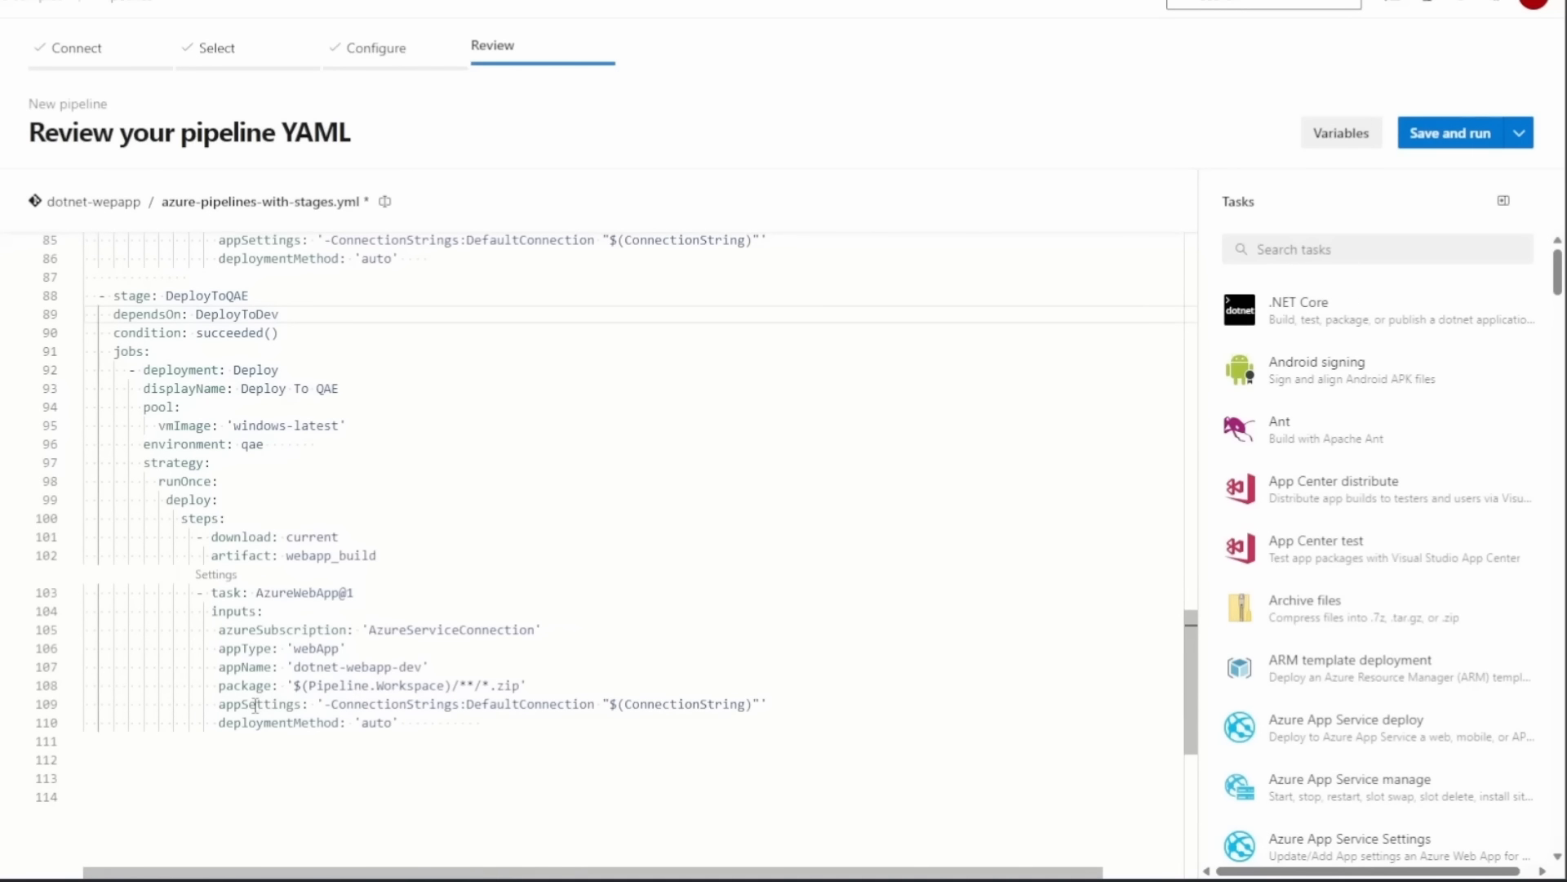
double_click(411, 667)
type("qa")
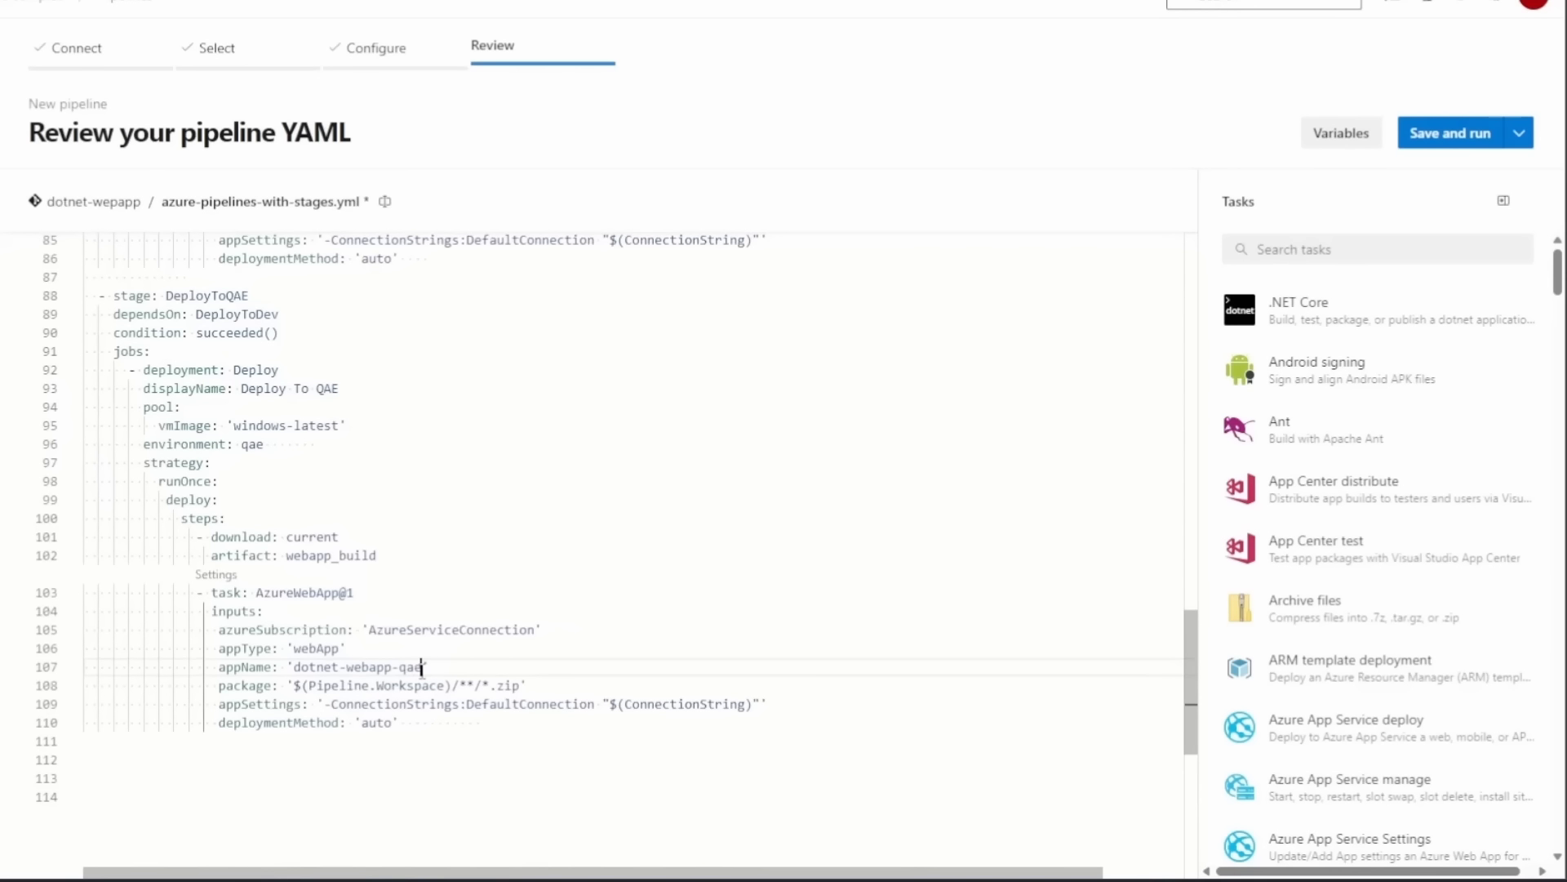
type("e")
Open the settings of the DeployToQAE stage's AzureWebApp task, select the app dotnet-webapp-qae, check the app settings and write the task back.
left_click(211, 593)
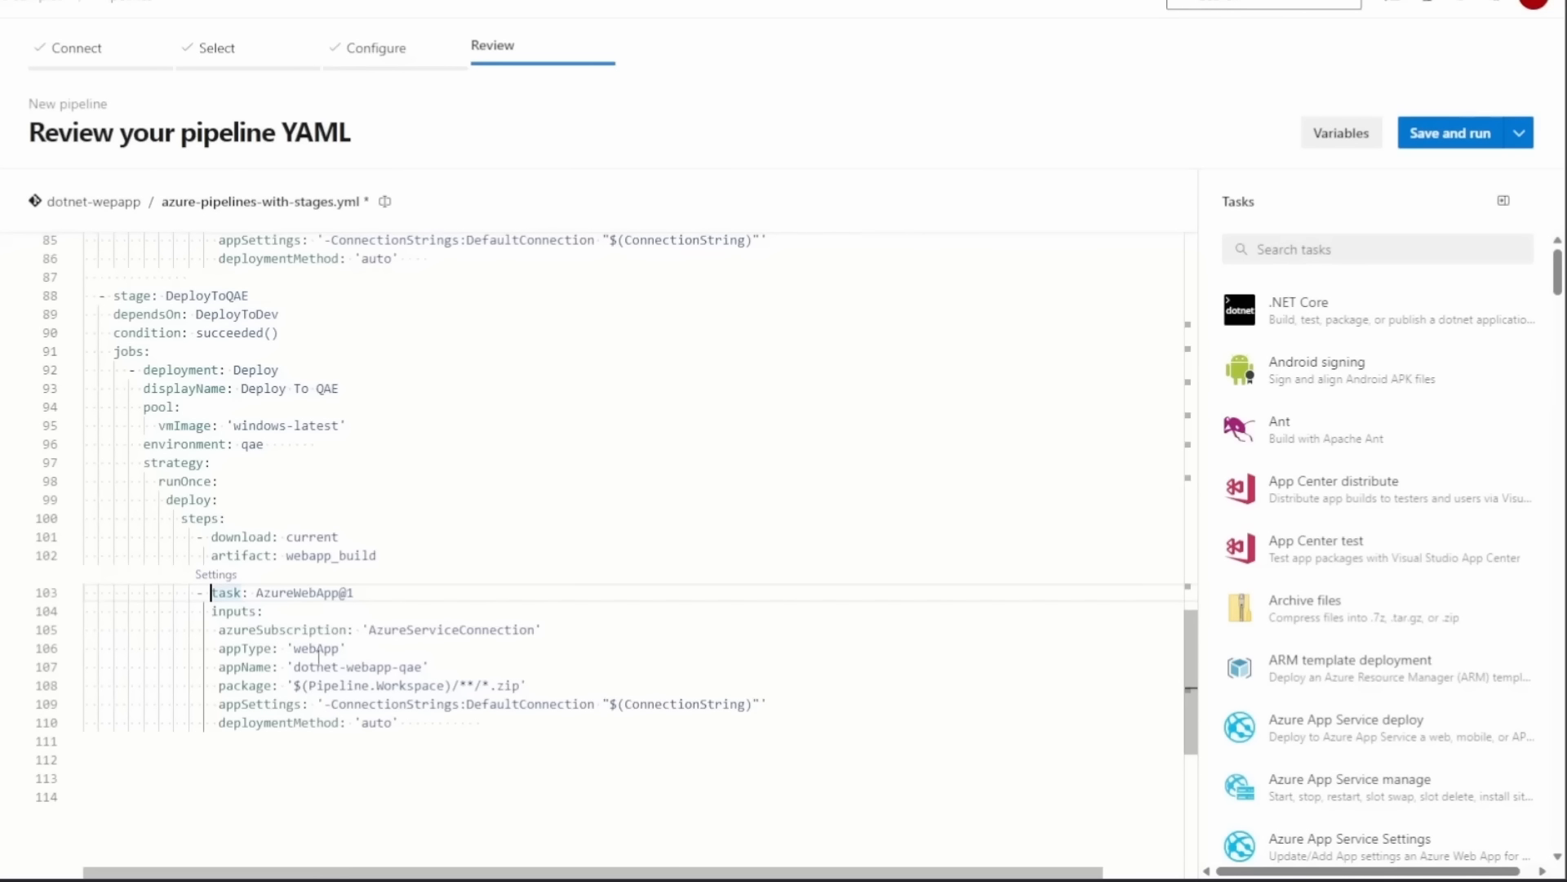
left_click(217, 576)
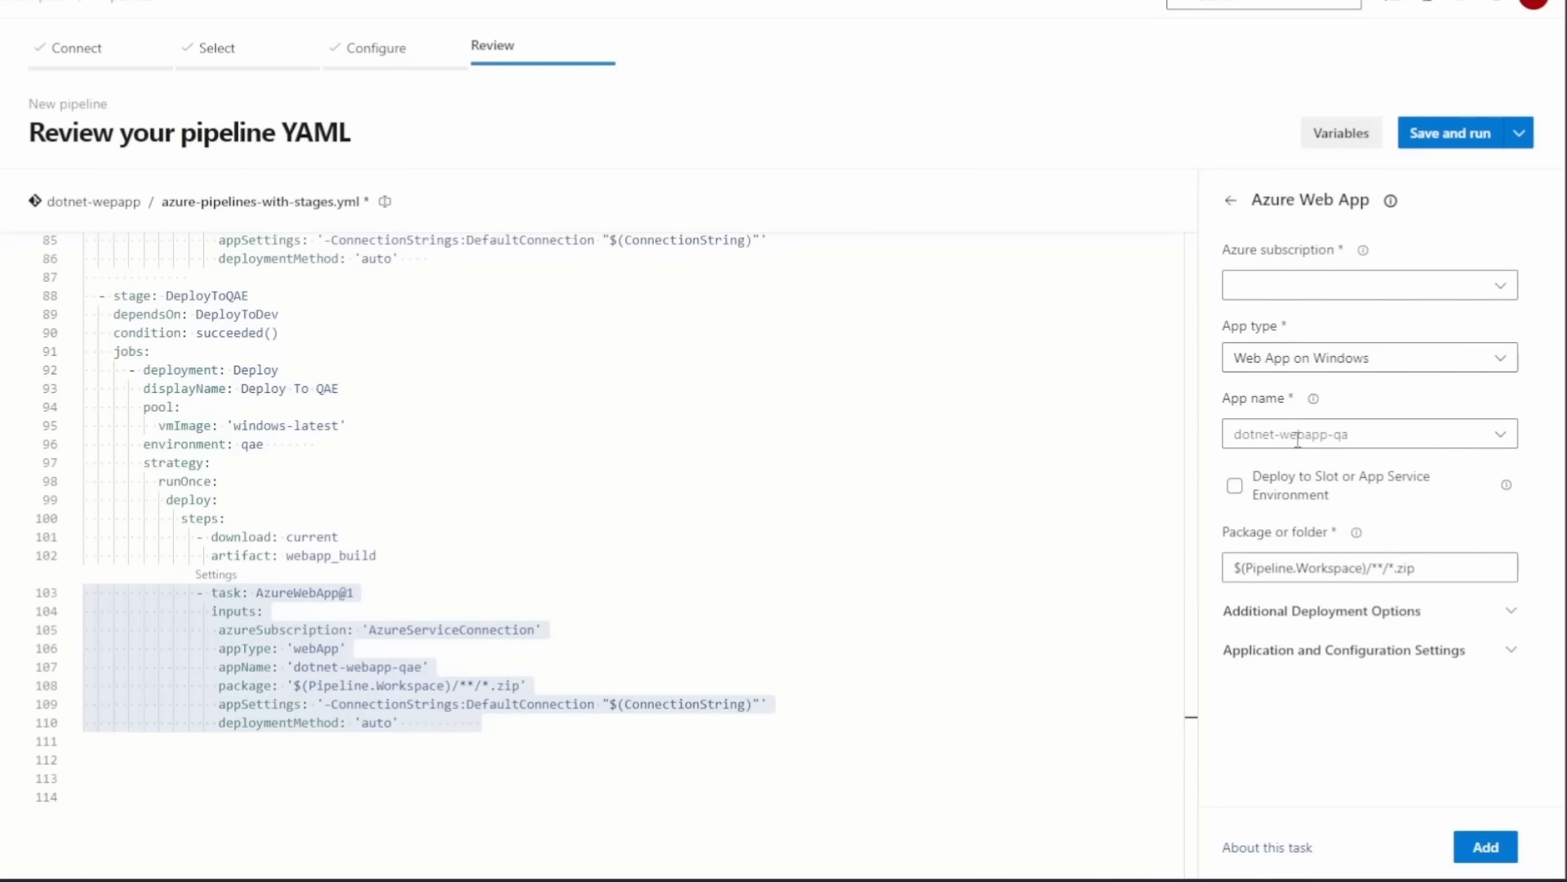
left_click(1503, 438)
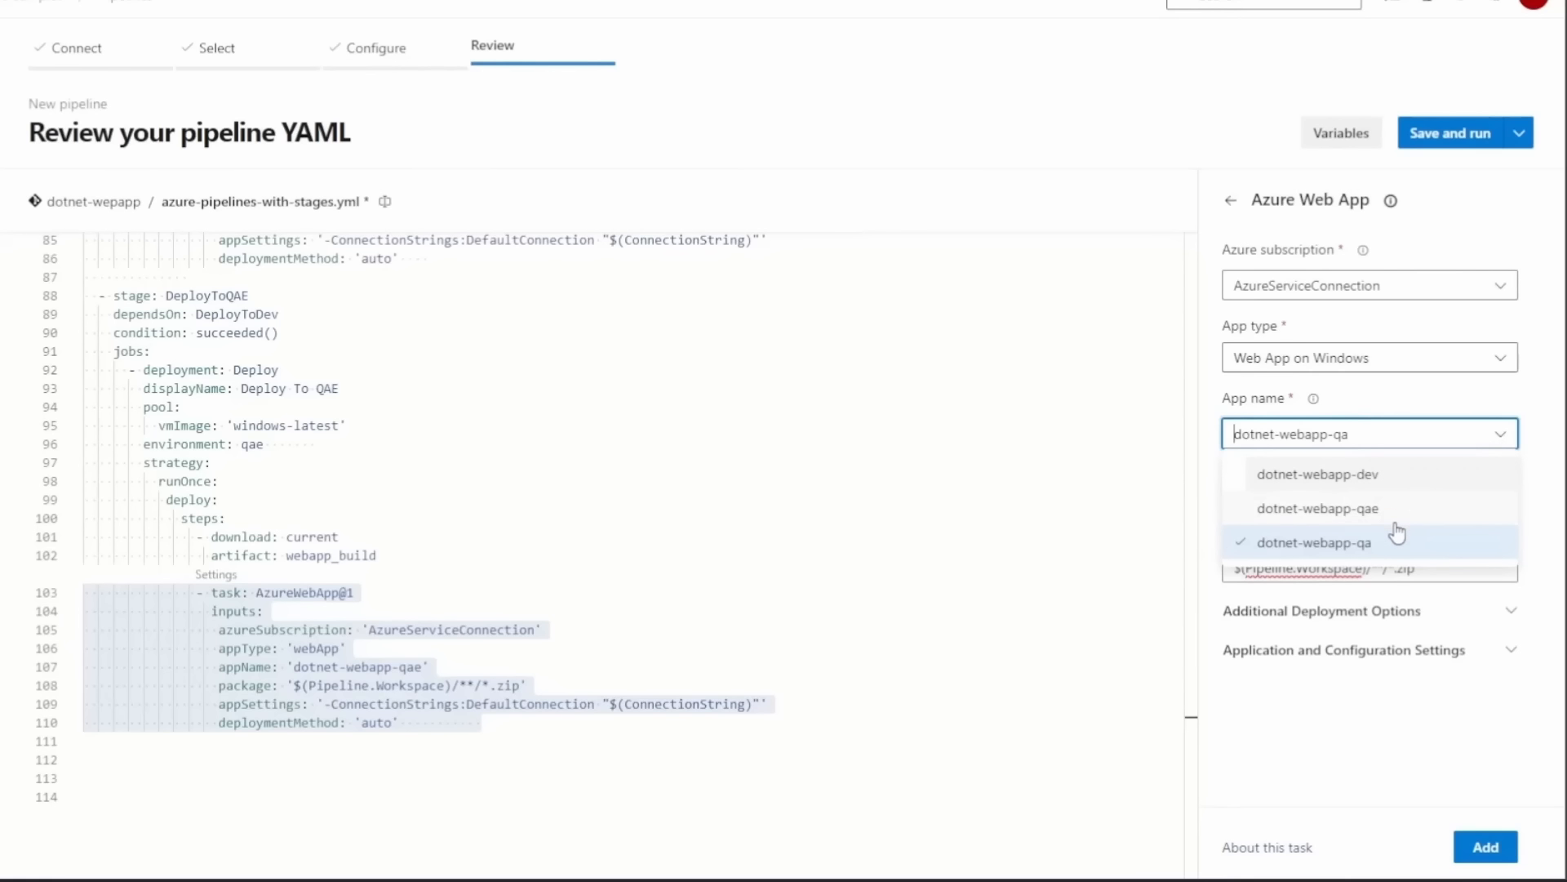
left_click(1392, 535)
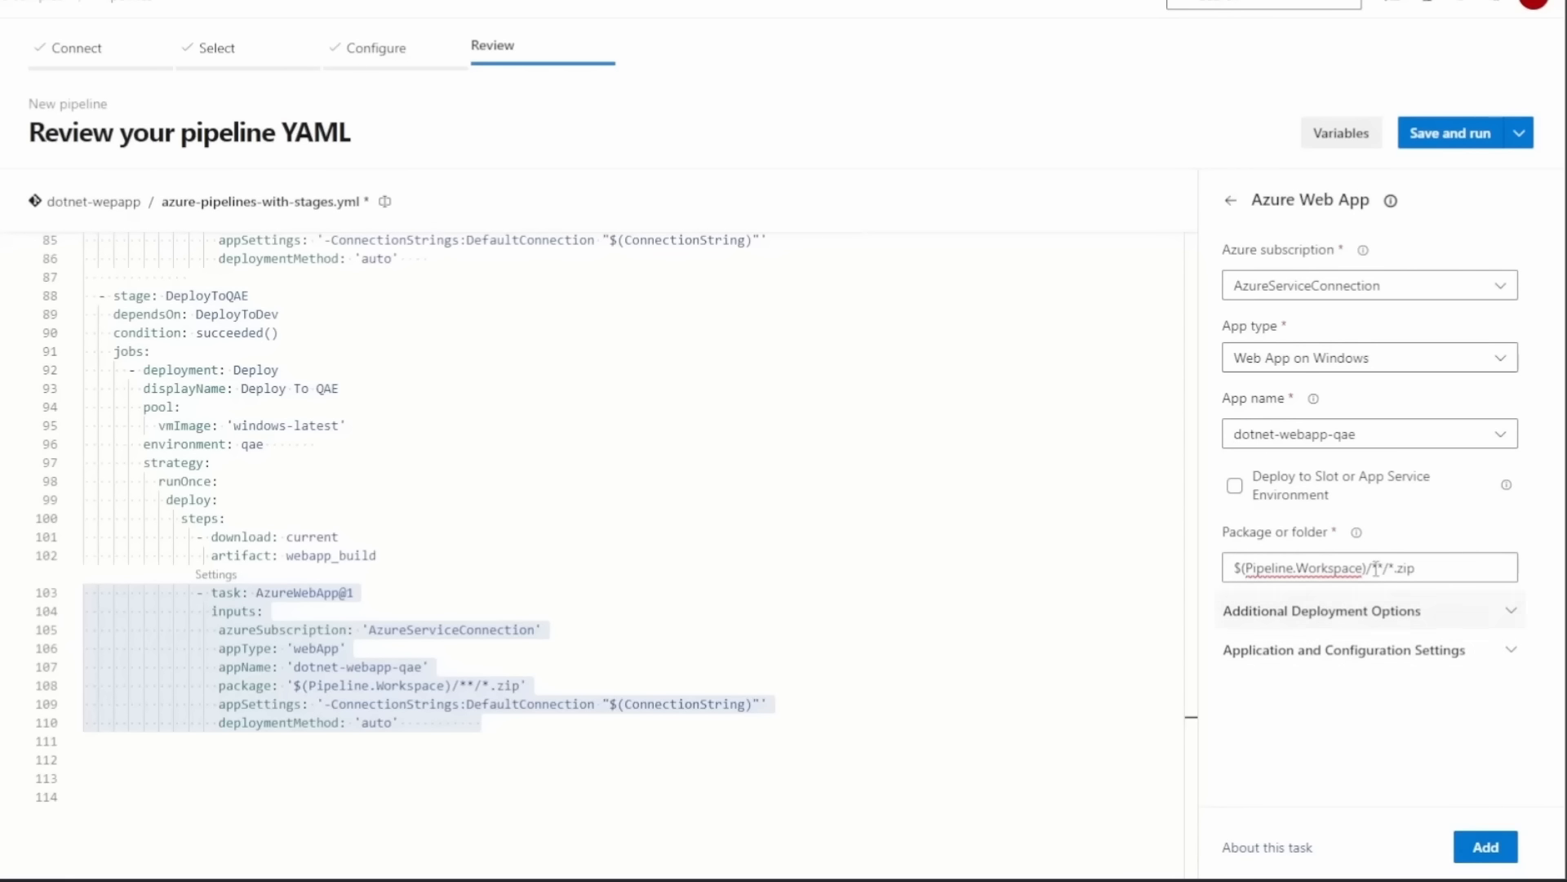
left_click(1392, 657)
scroll(1327, 662, "down", 3)
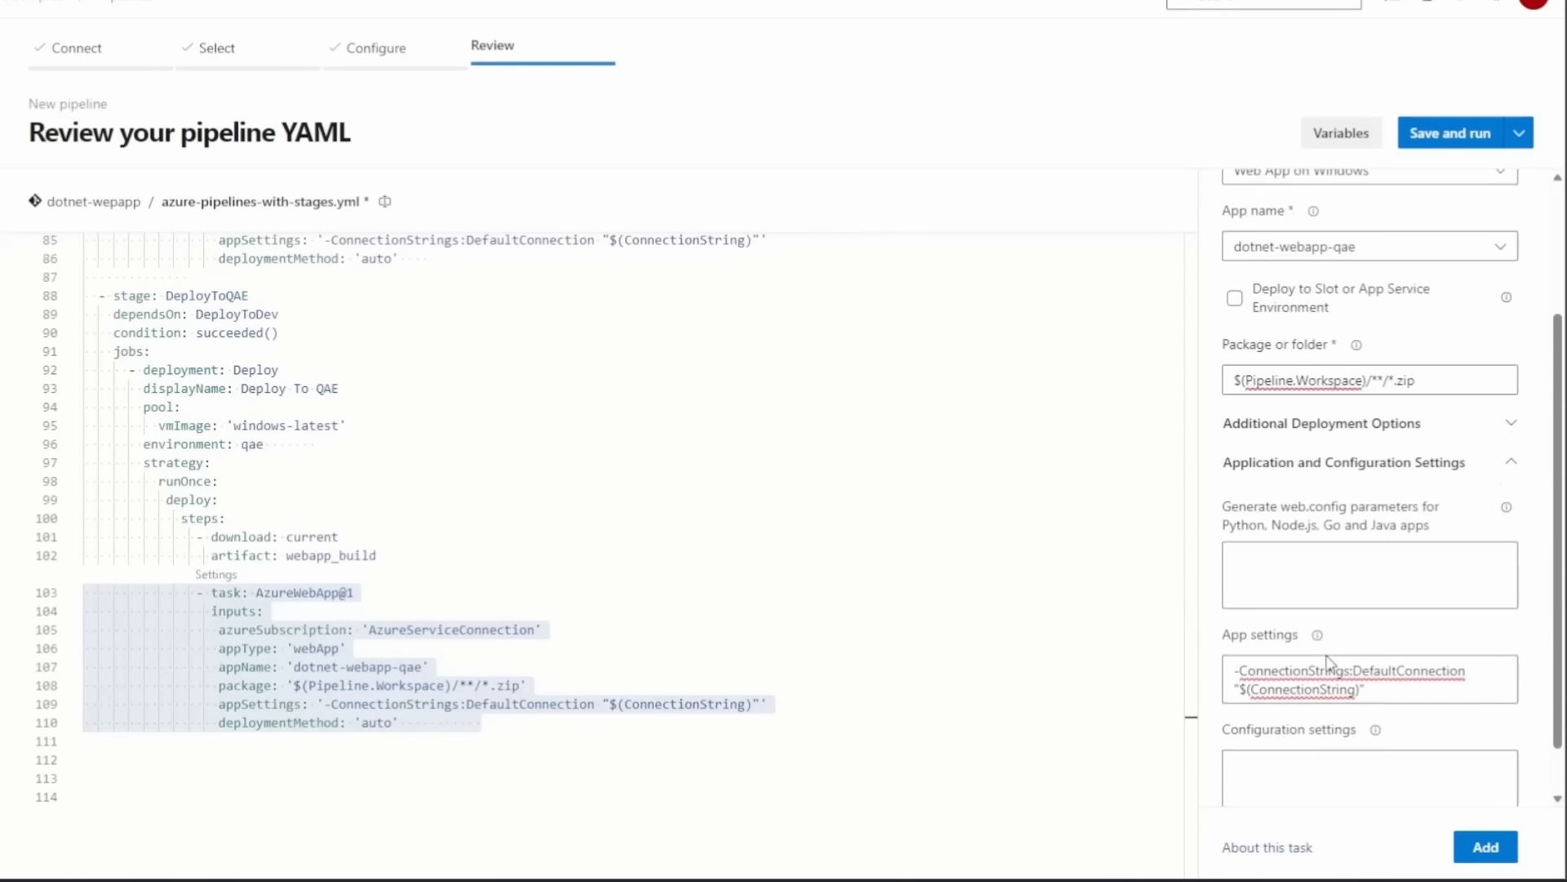
left_click(1485, 847)
Add a variables section with the group webapp-dev below the pool's vmImage in the DeployToDev stage.
scroll(734, 531, "up", 5)
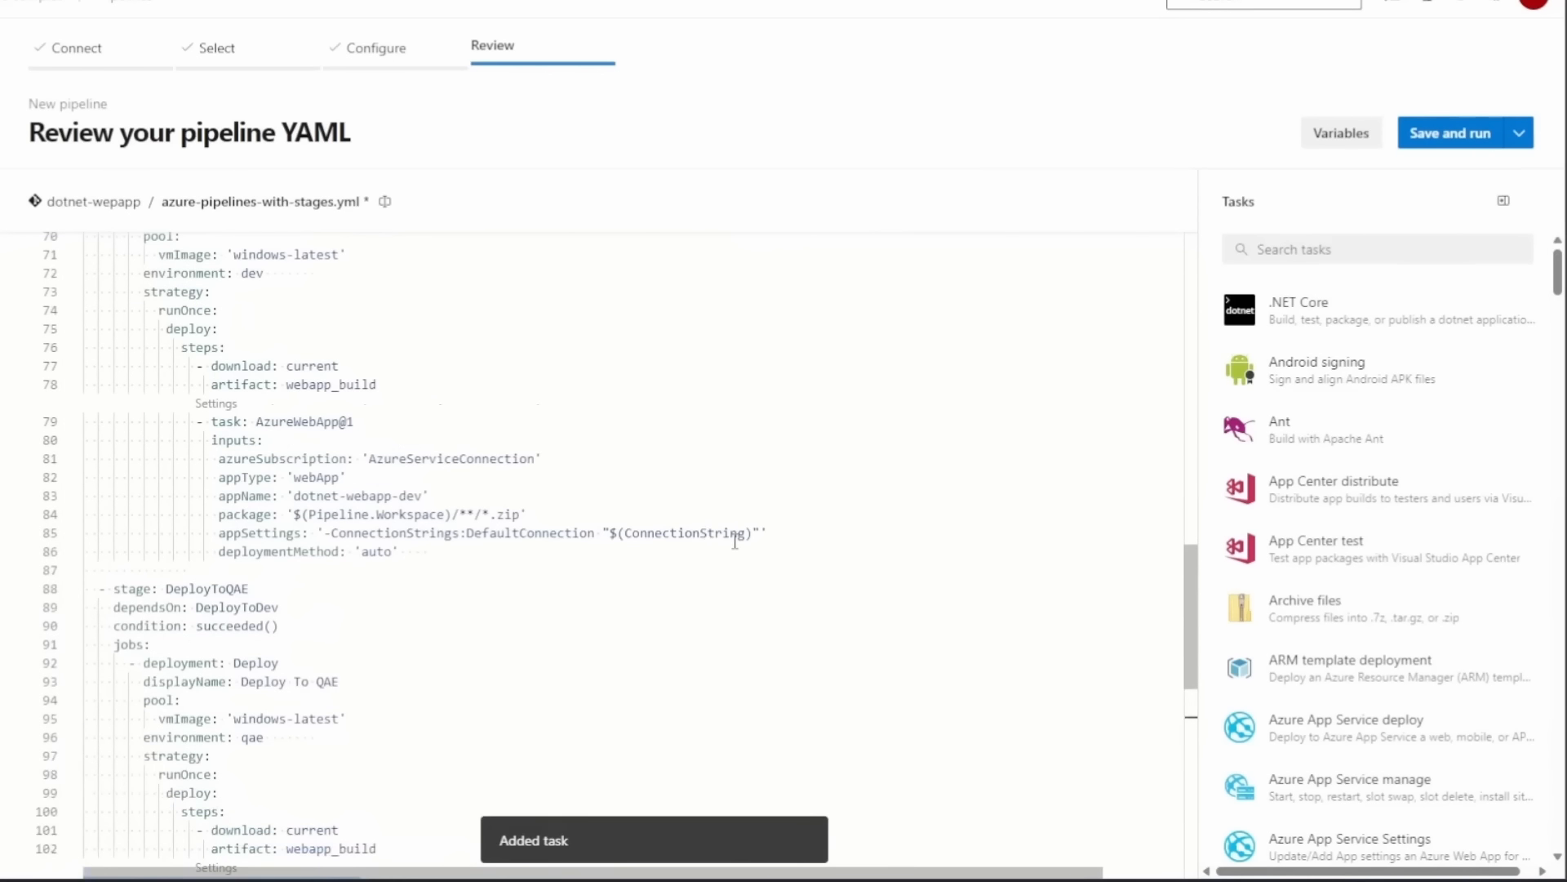
left_click(420, 454)
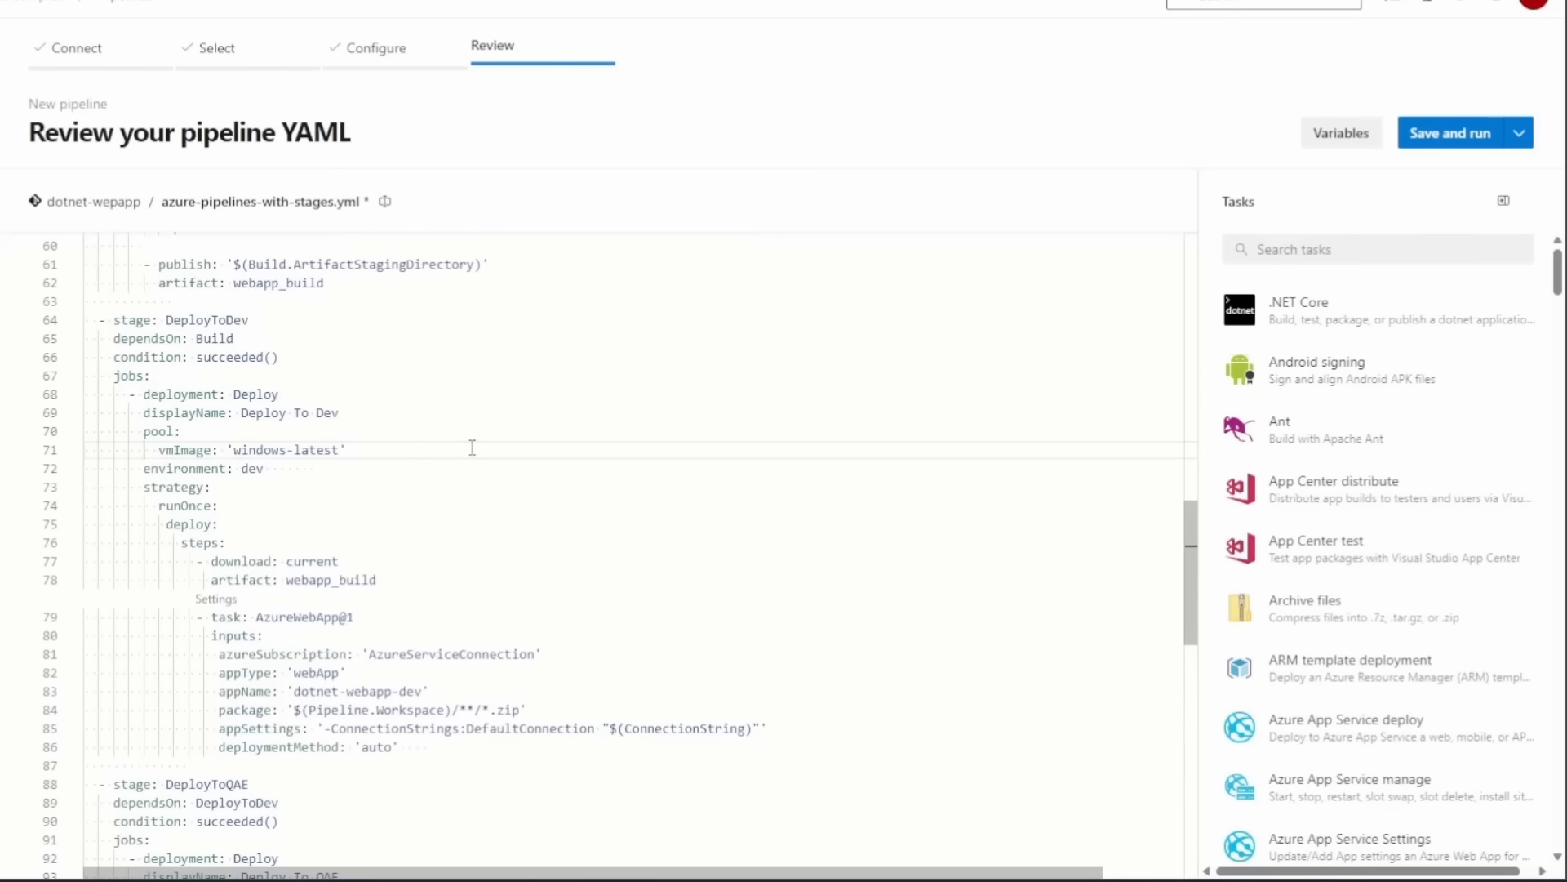
key("Return")
type("vari")
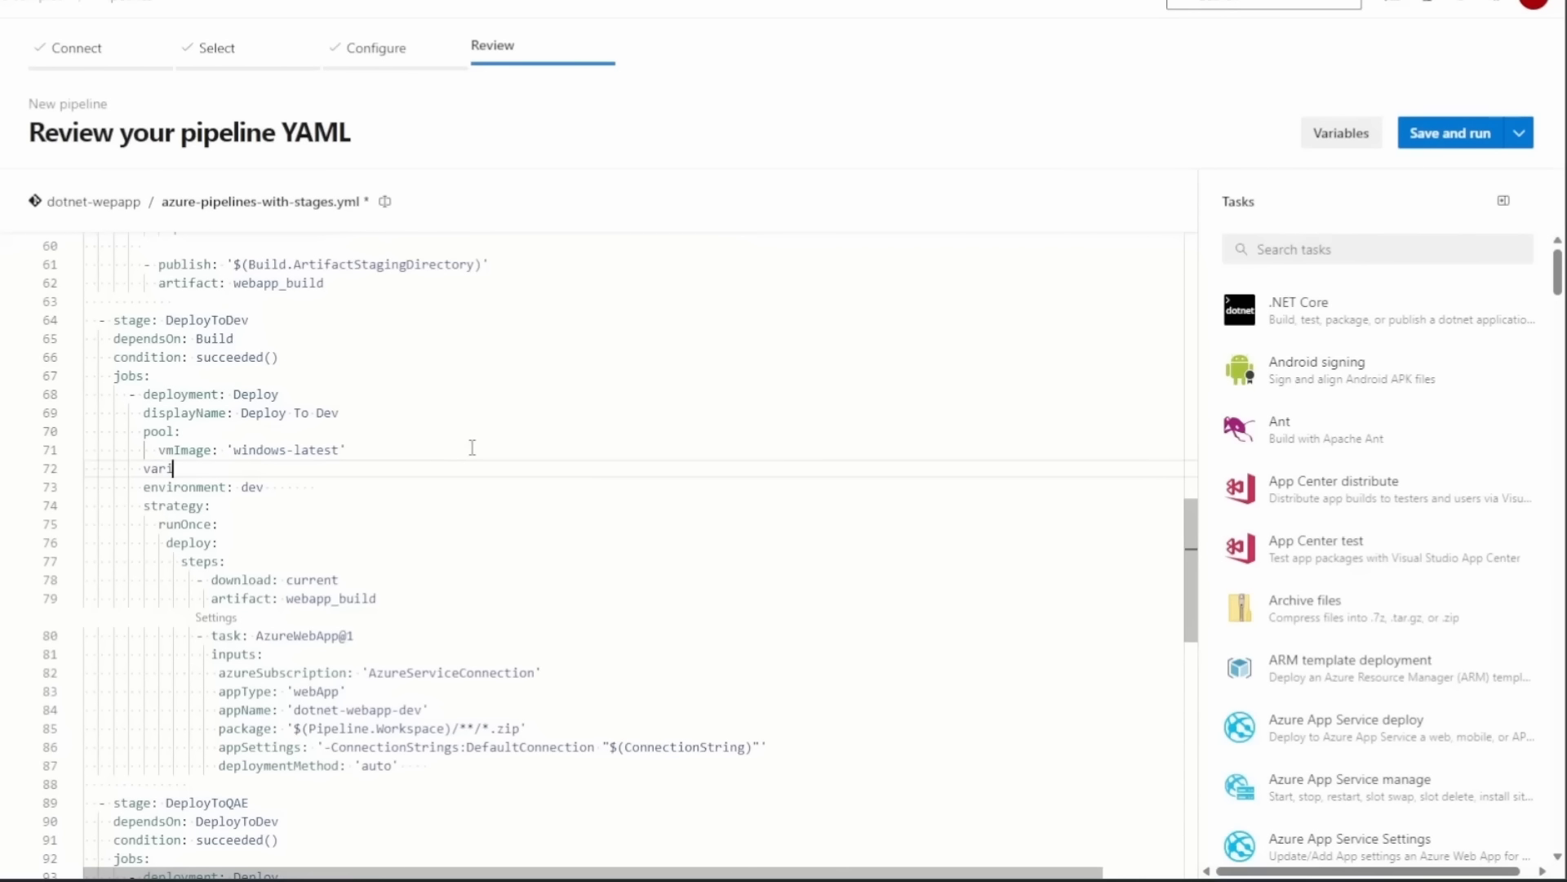
key("Return")
type("-")
key("Return")
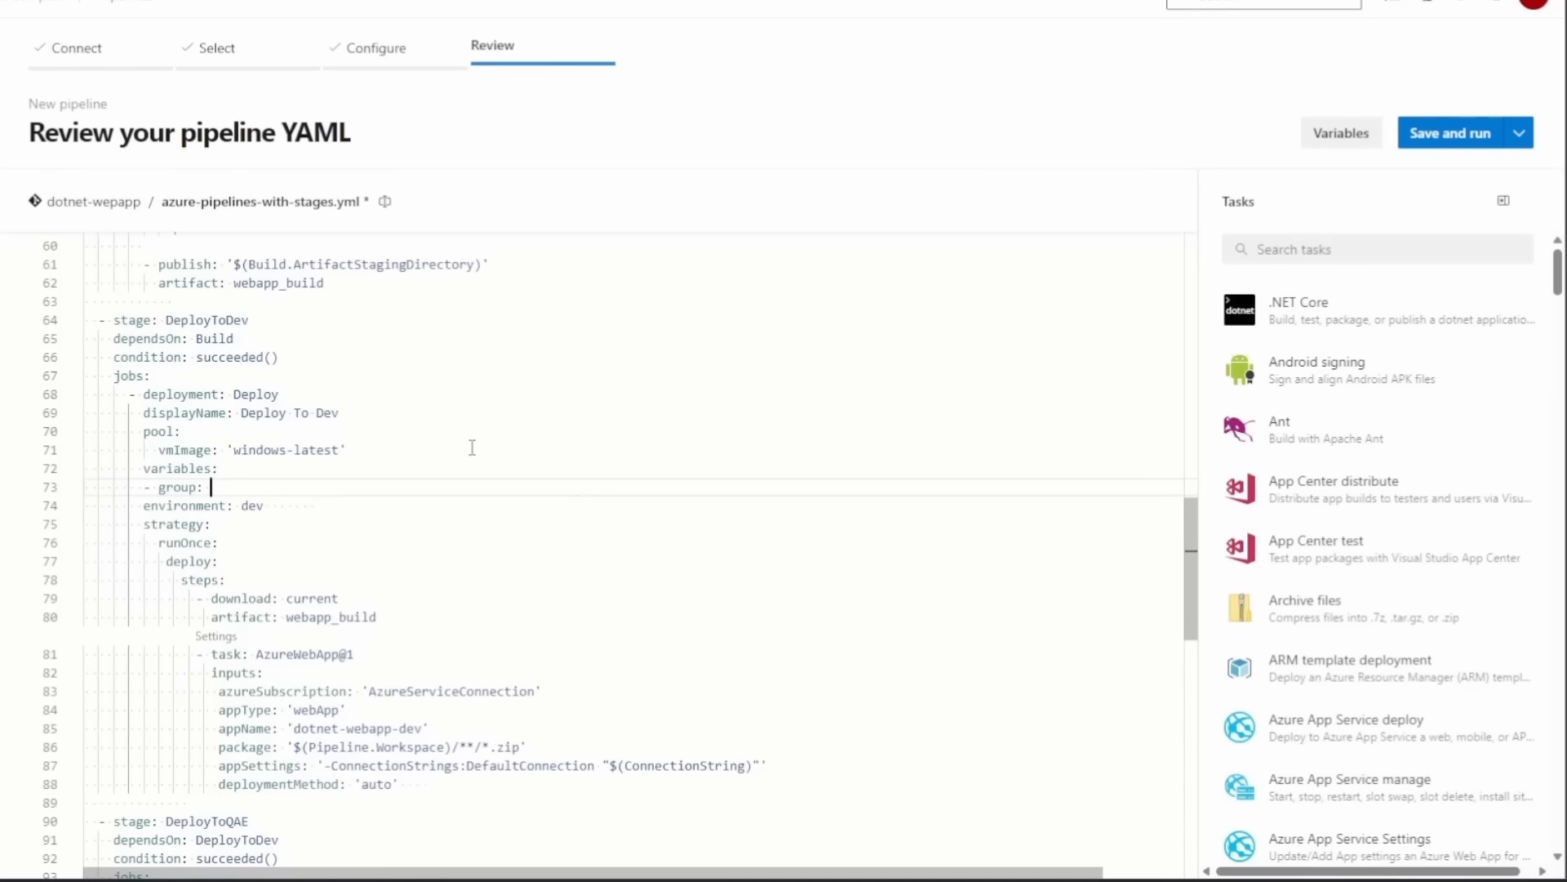
type("webapp-dev")
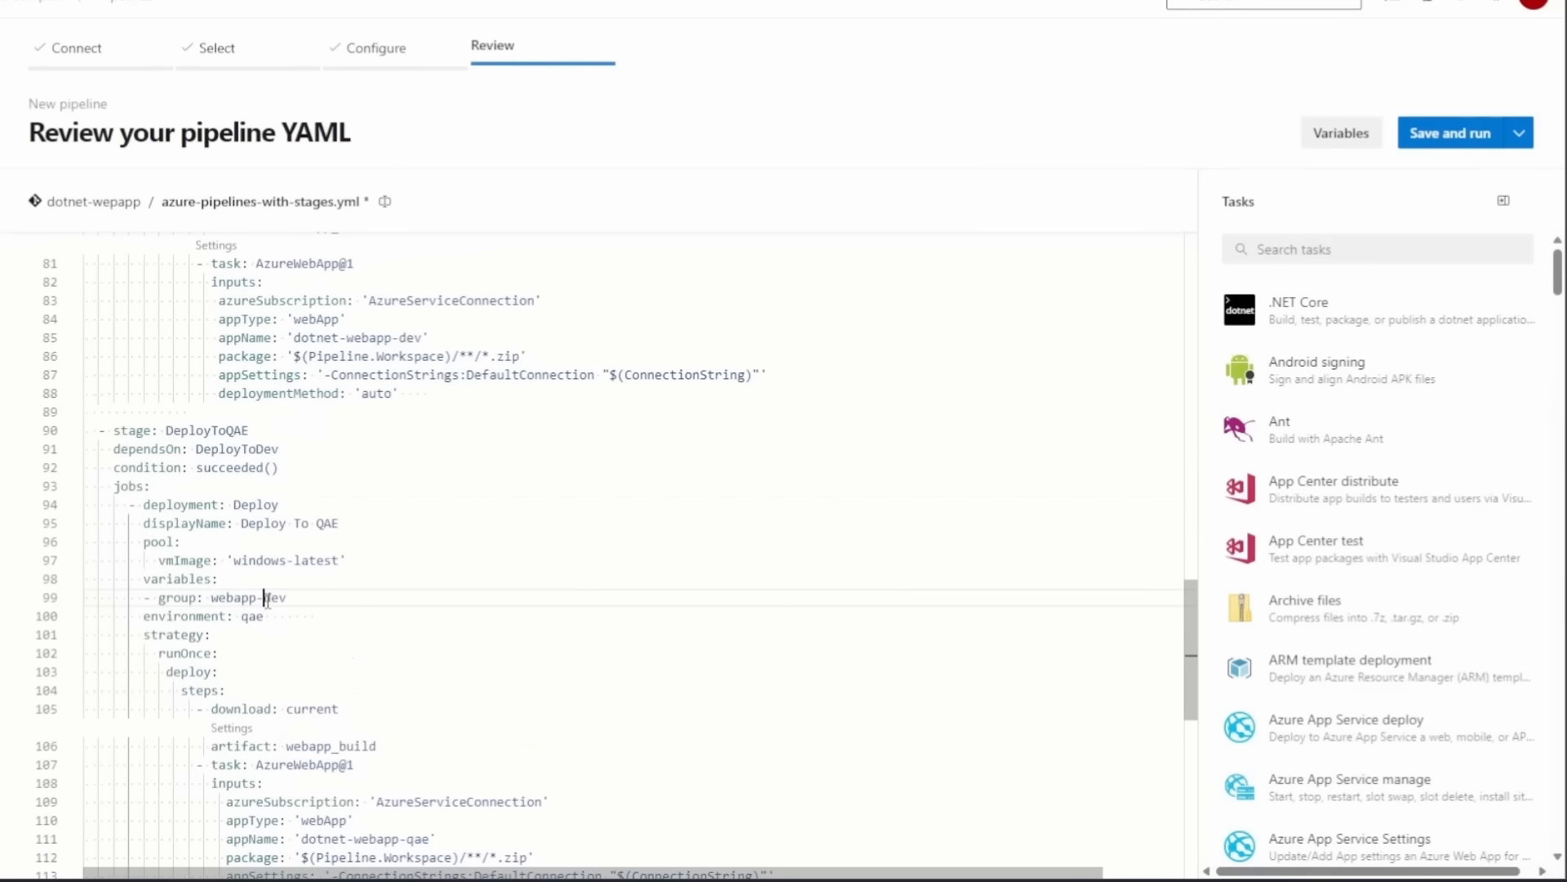
Give the DeployToQAE stage the same variables section, with the group set to webapp-qae.
key("ctrl+shift+Left")
type("qae")
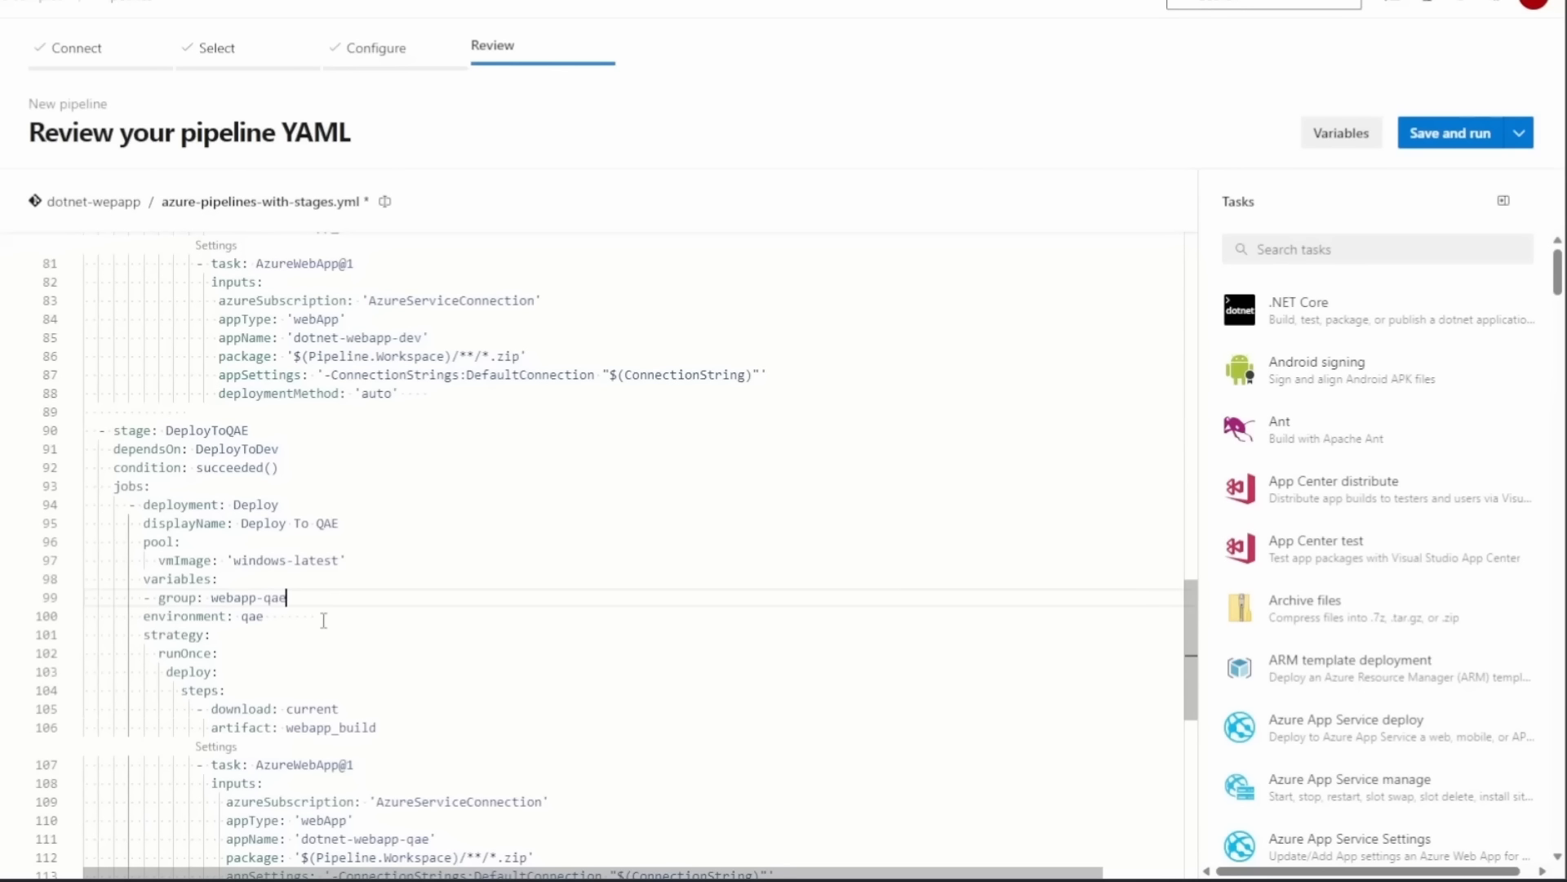
scroll(412, 562, "down", 2)
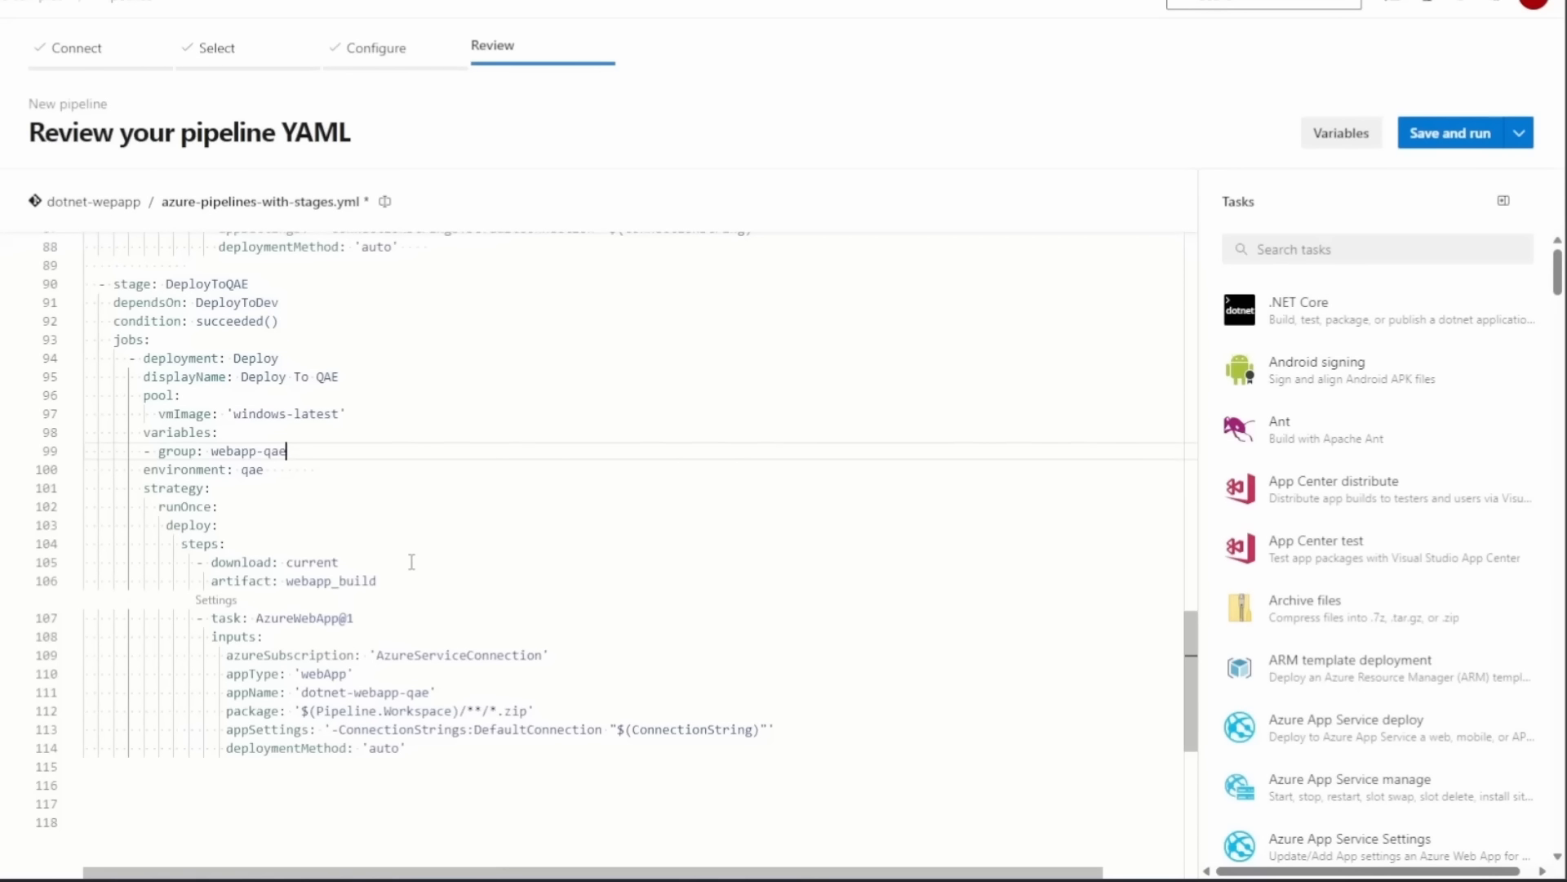
Save and run the pipeline, committing azure-pipelines-with-stages.yml directly to the main branch with the message "Set up CI with Azure Pipelines".
scroll(411, 561, "up", 20)
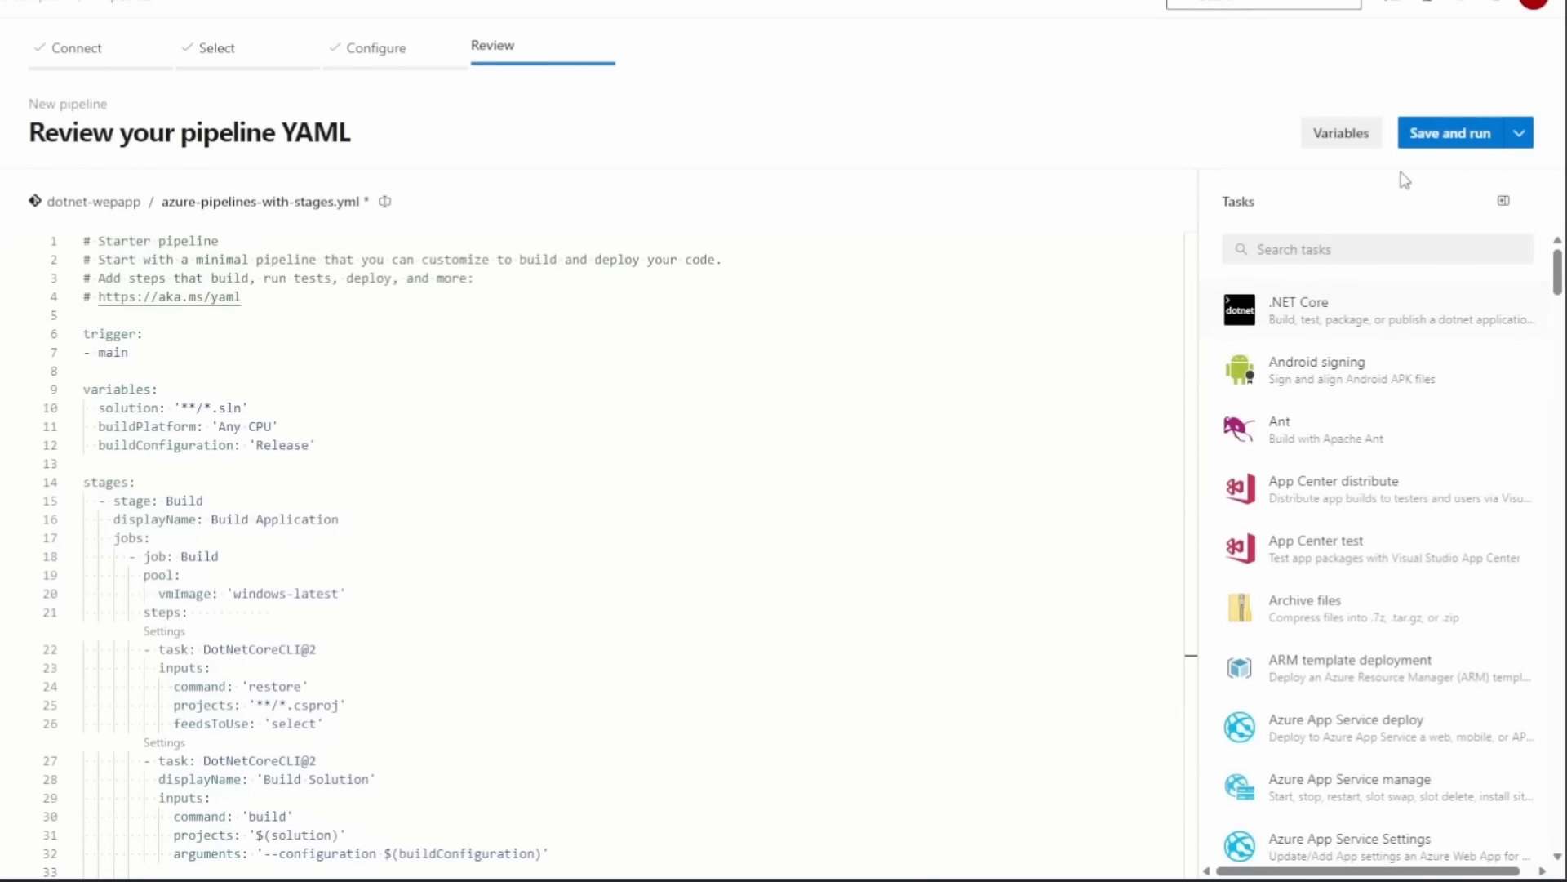
left_click(1461, 135)
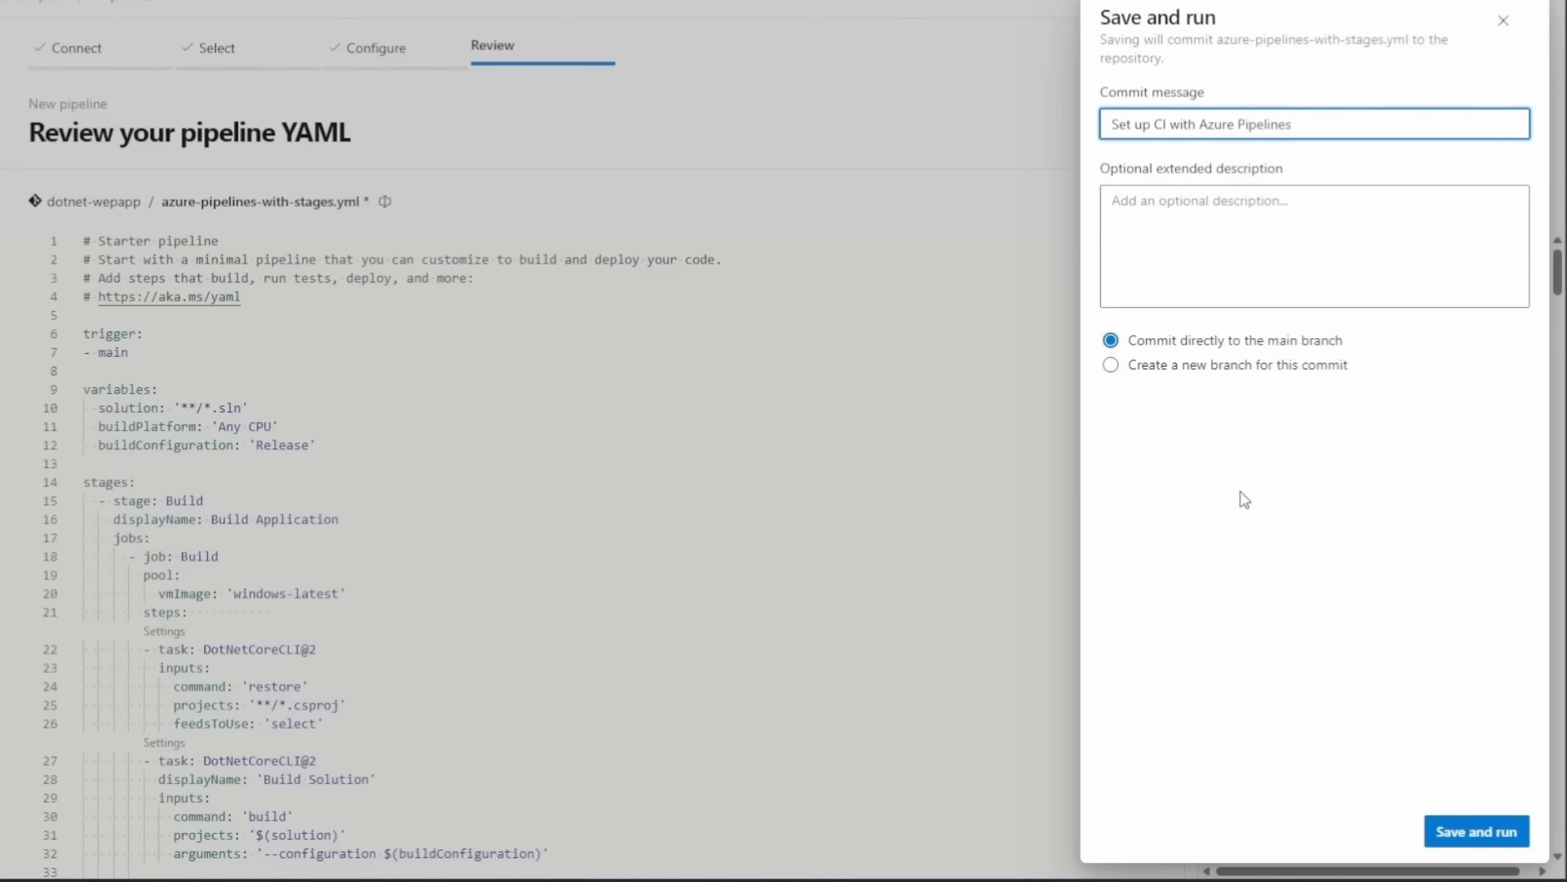
left_click(1472, 833)
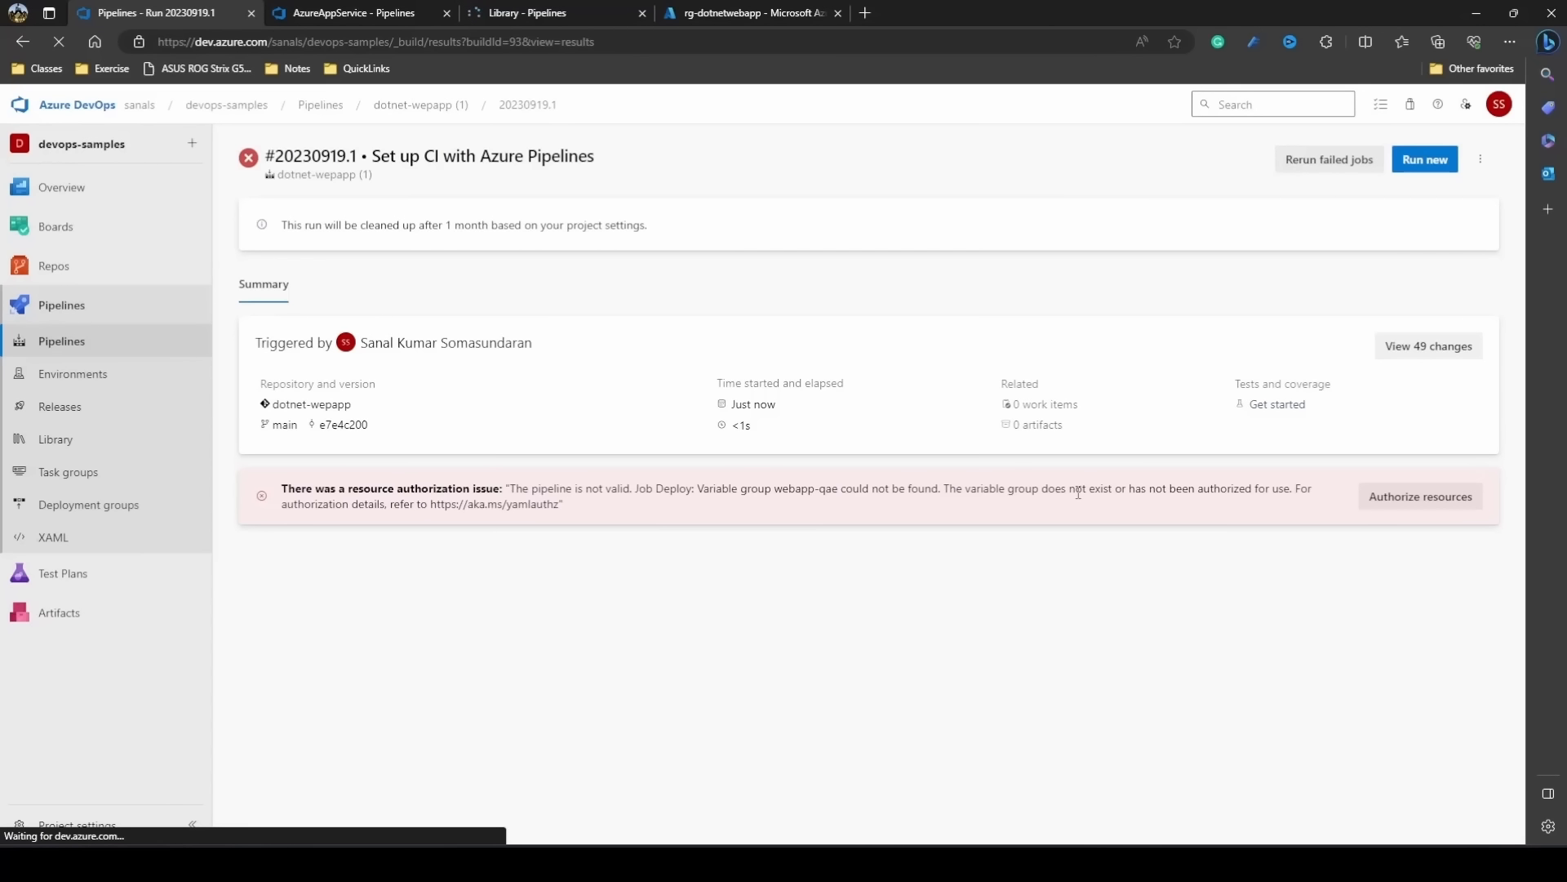
Check the variable groups in the project's Library and return to the pipeline.
left_click(410, 10)
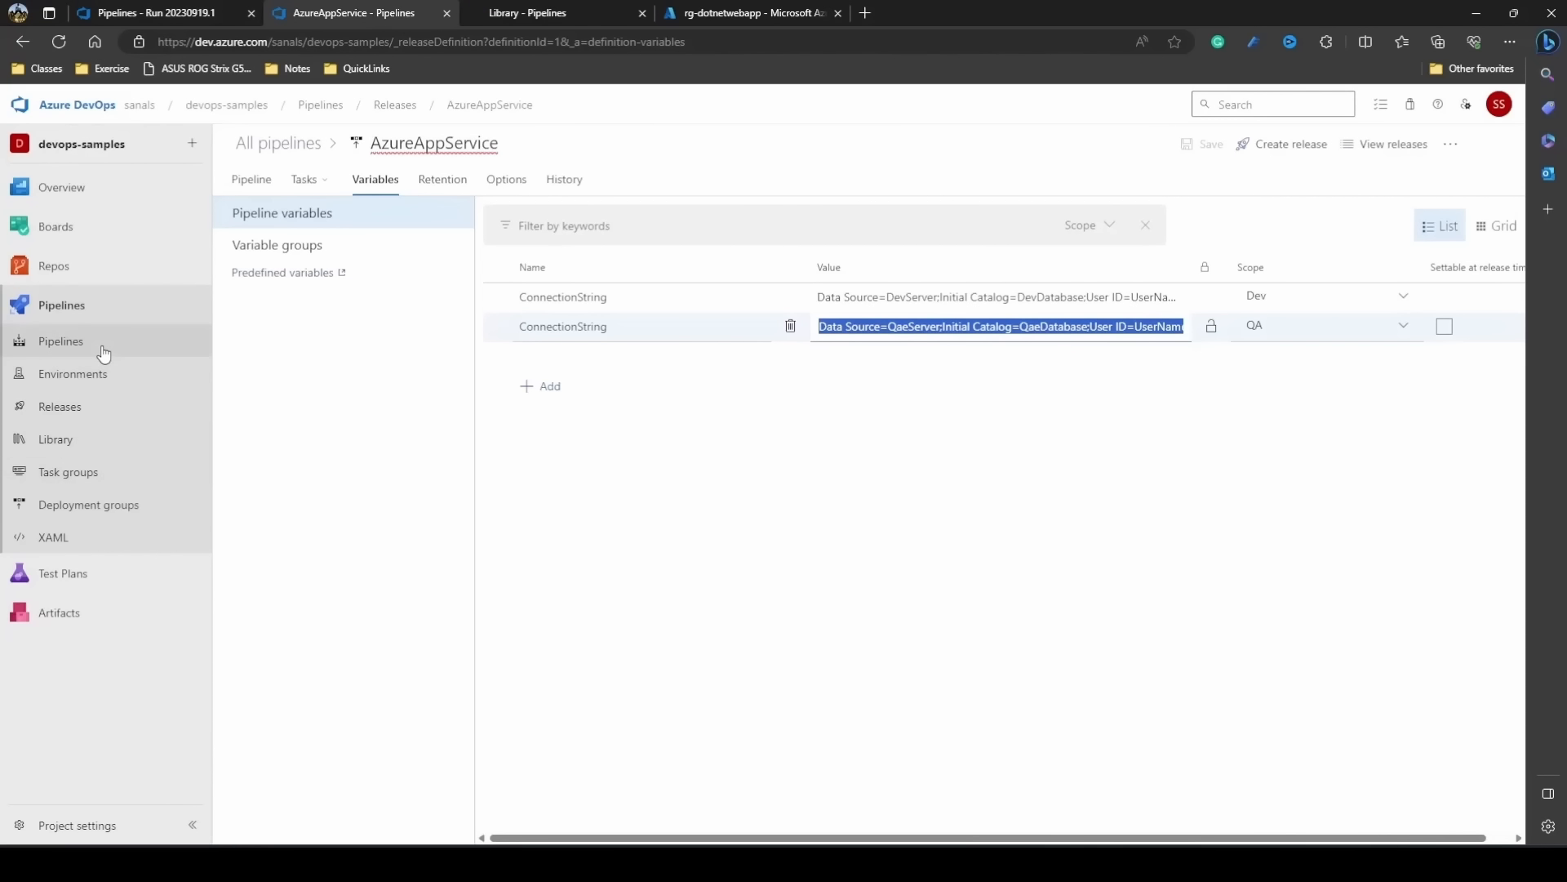
left_click(62, 441)
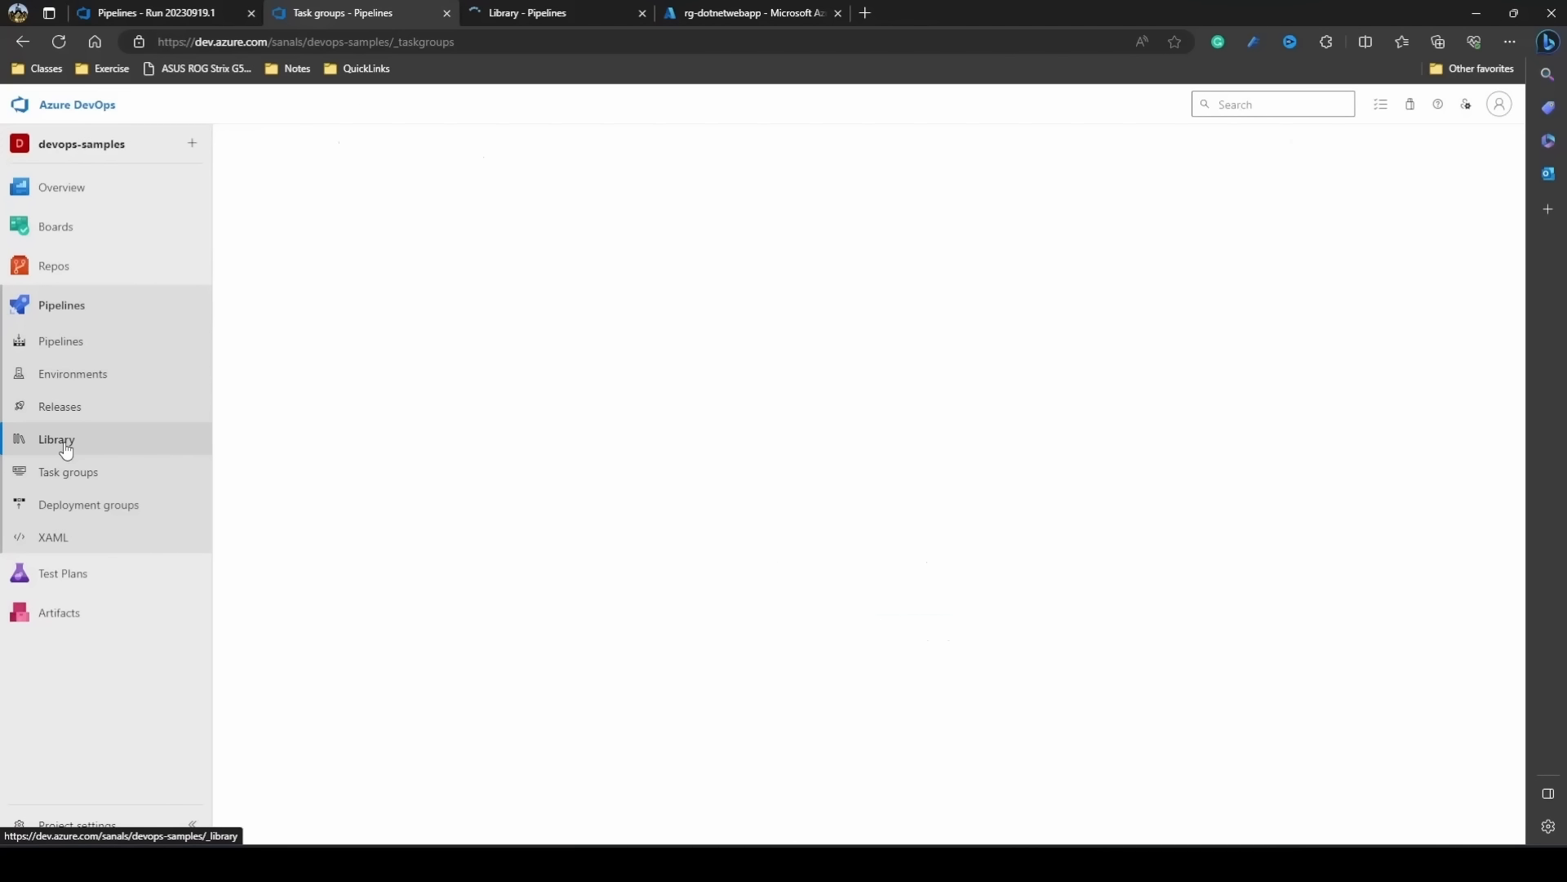
left_click(155, 12)
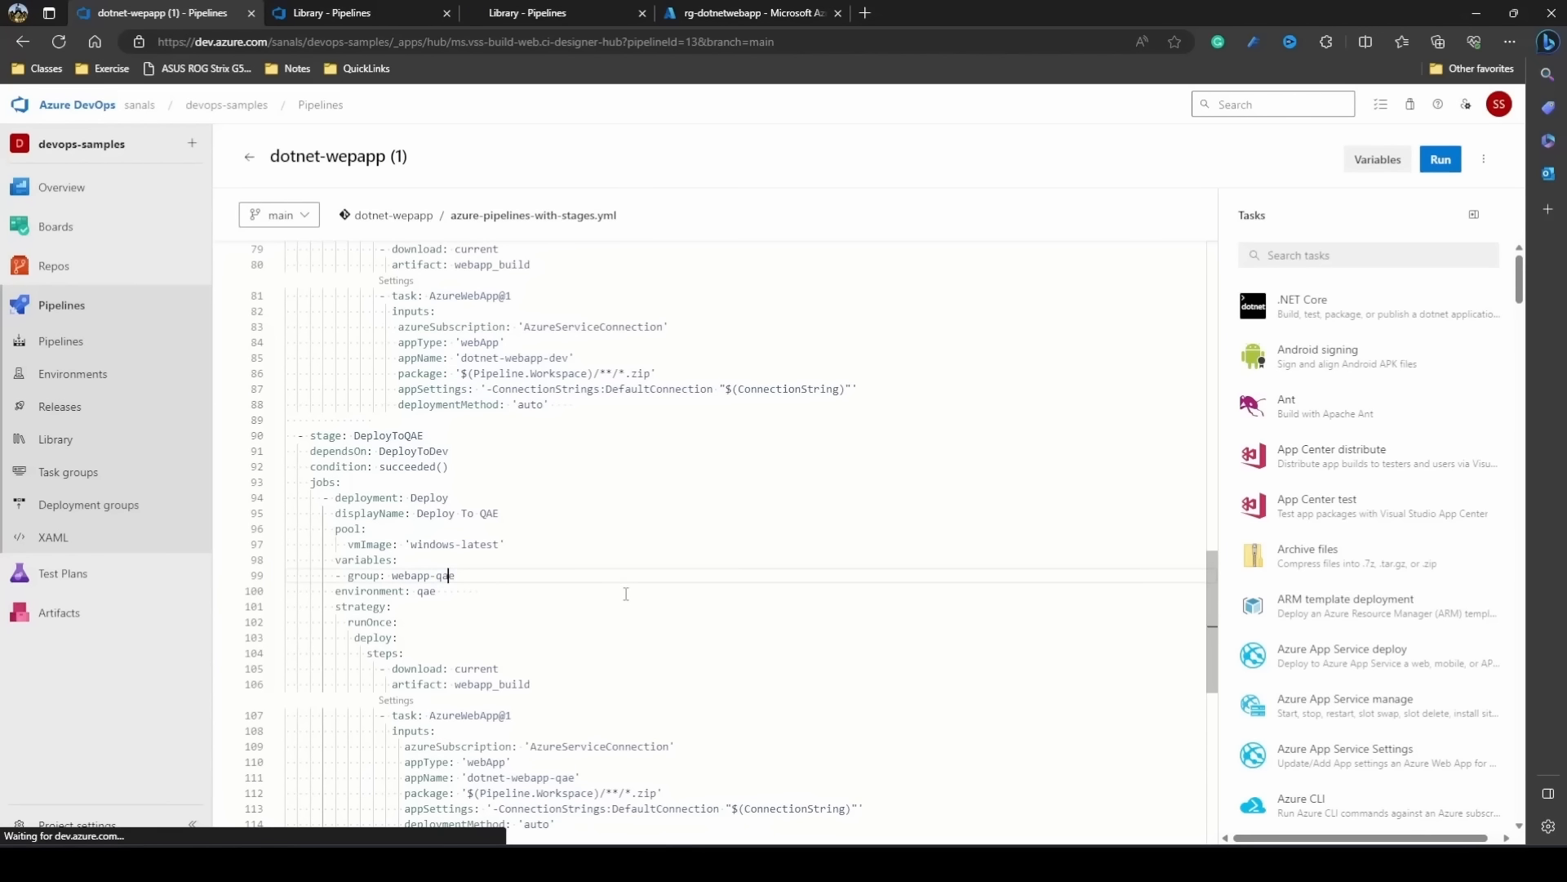
Rename the dotnet-wepapp (1) pipeline to dotnet-wepapp-with-stages.
left_click(318, 104)
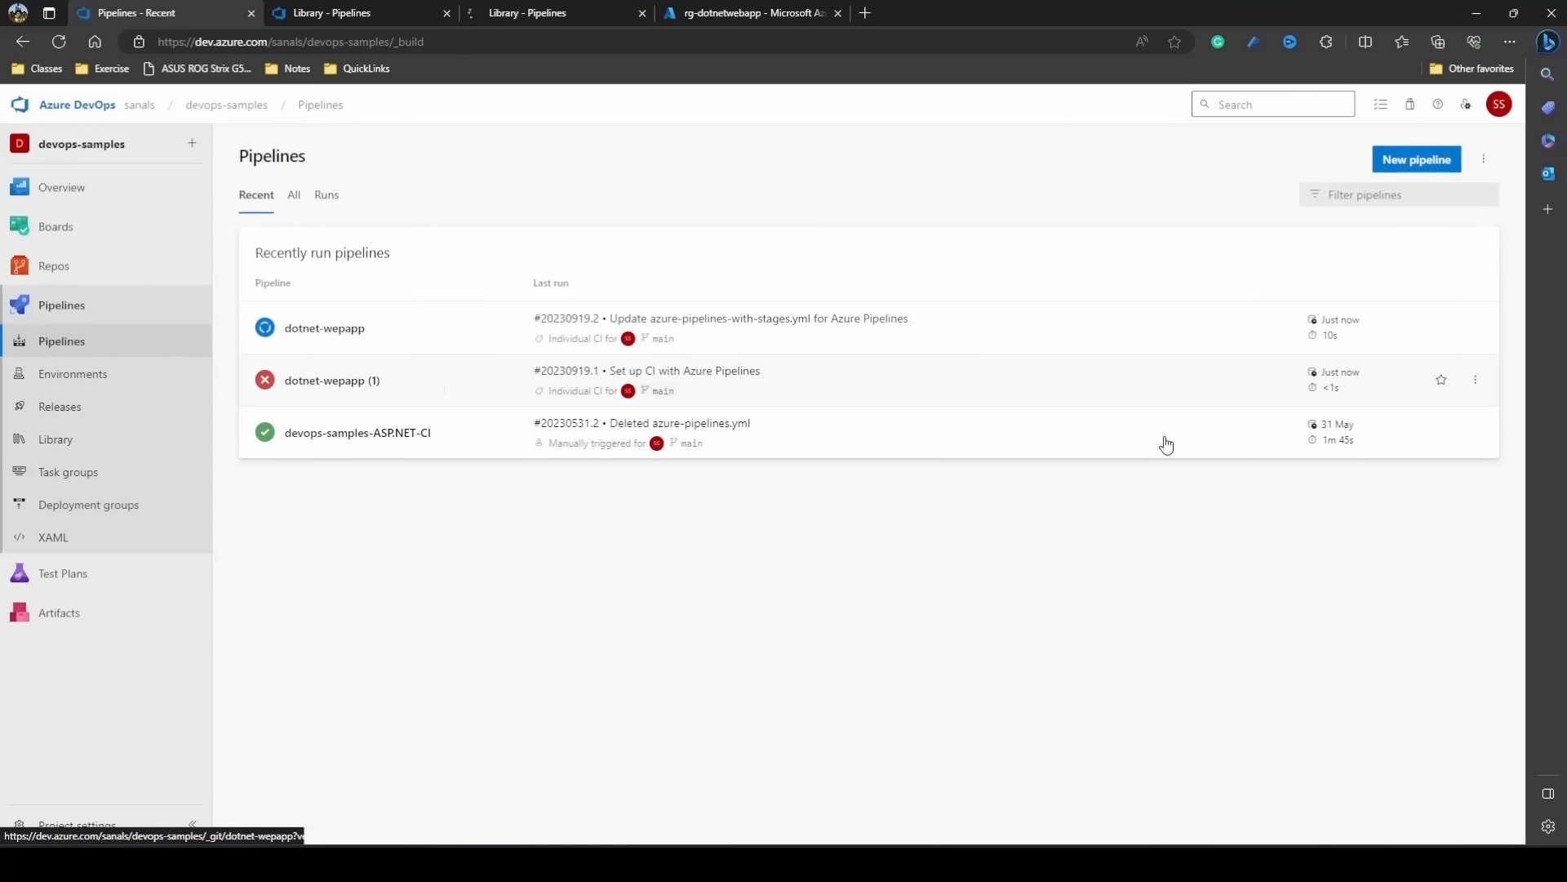
left_click(659, 390)
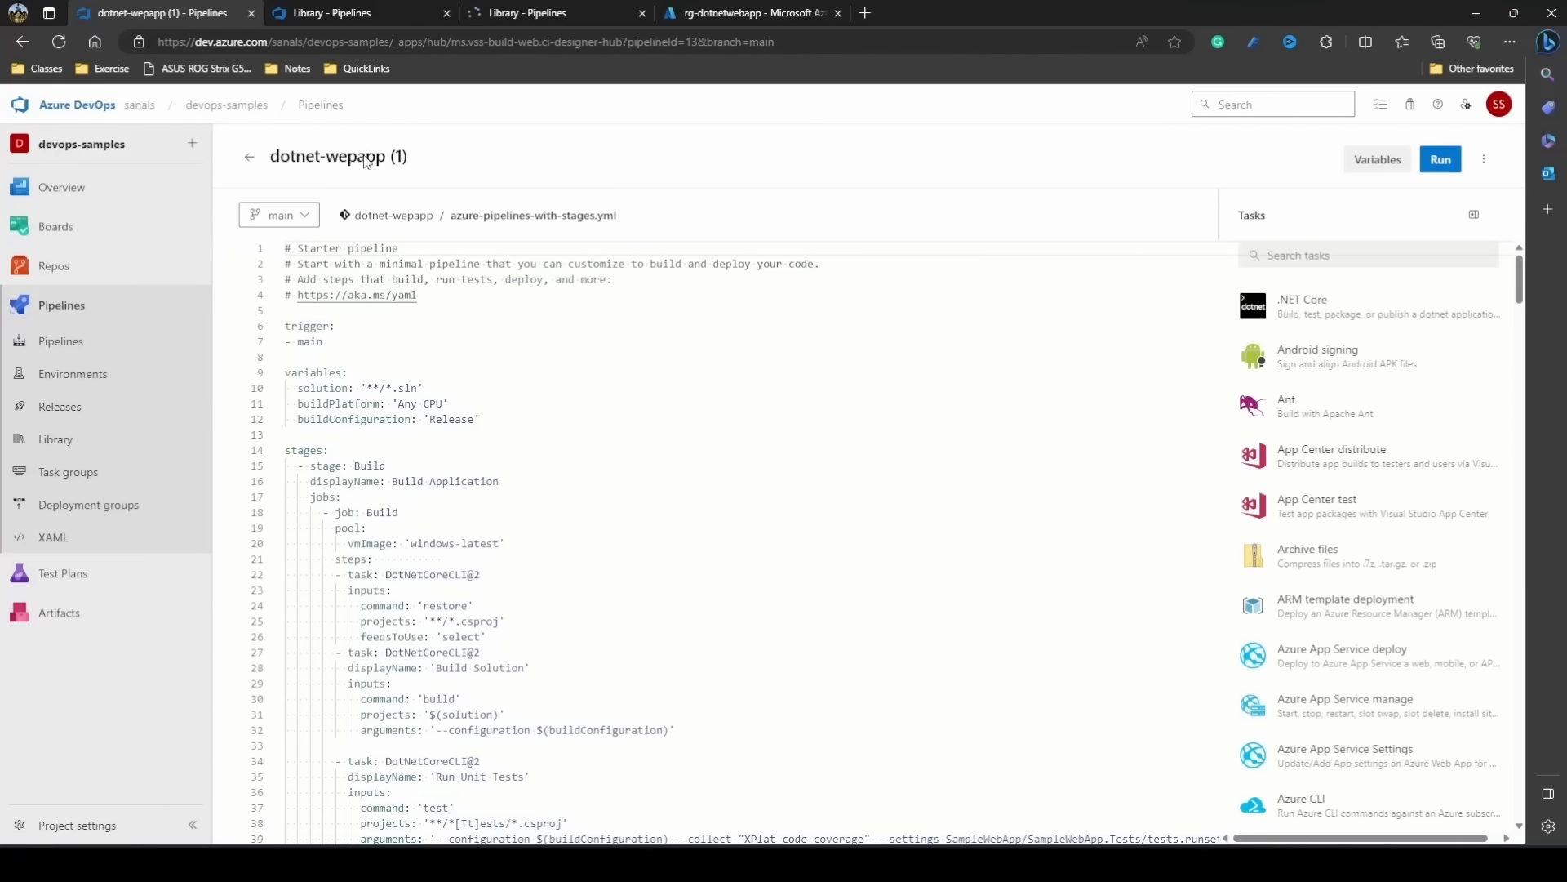
left_click(251, 160)
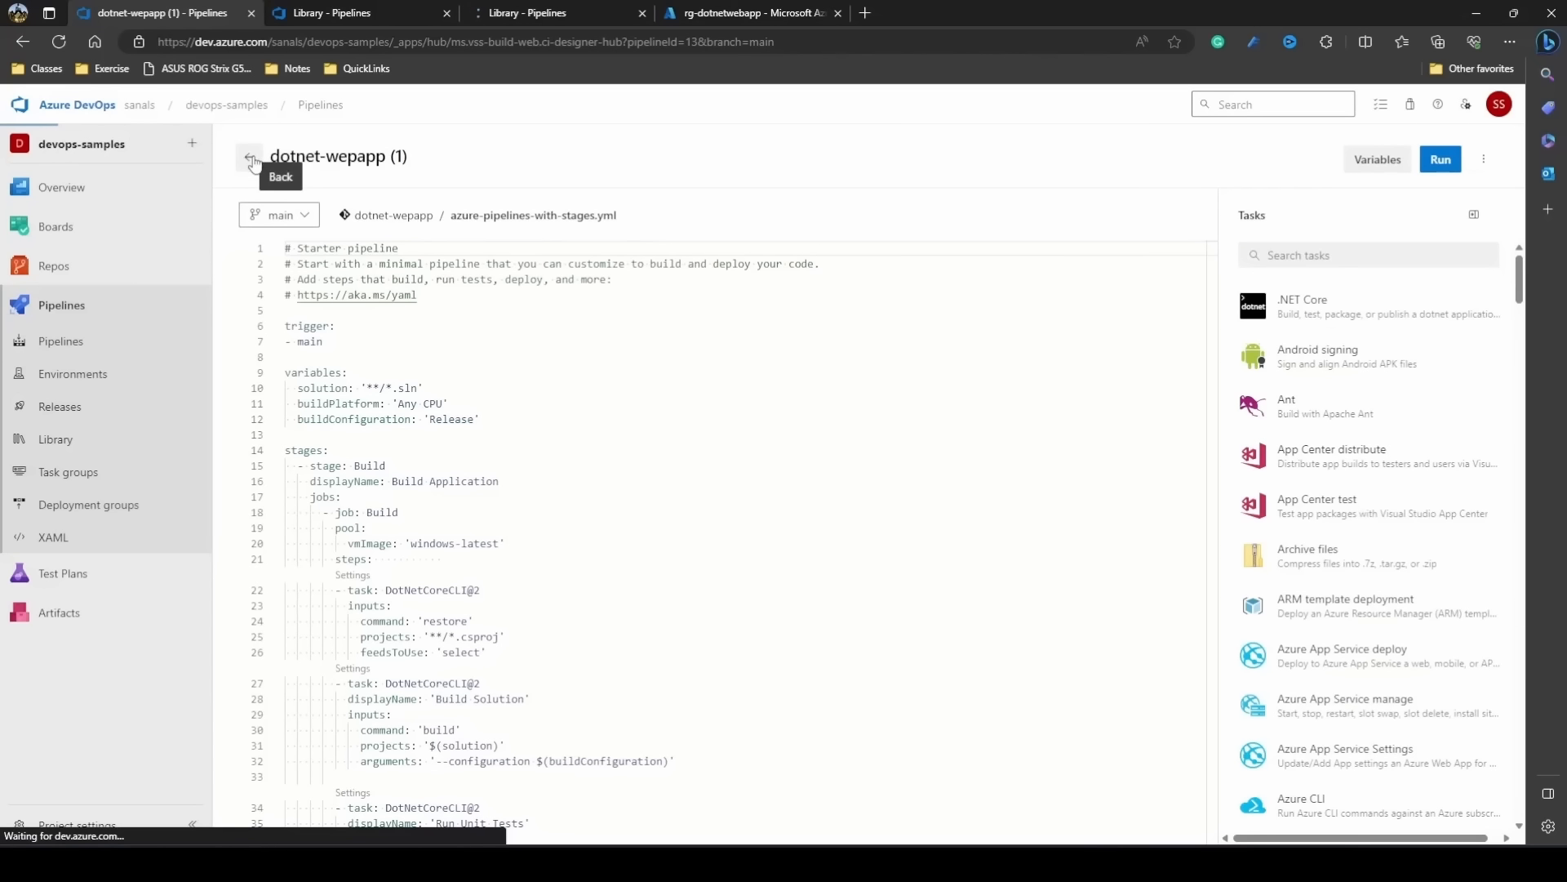
left_click(251, 160)
left_click(1483, 159)
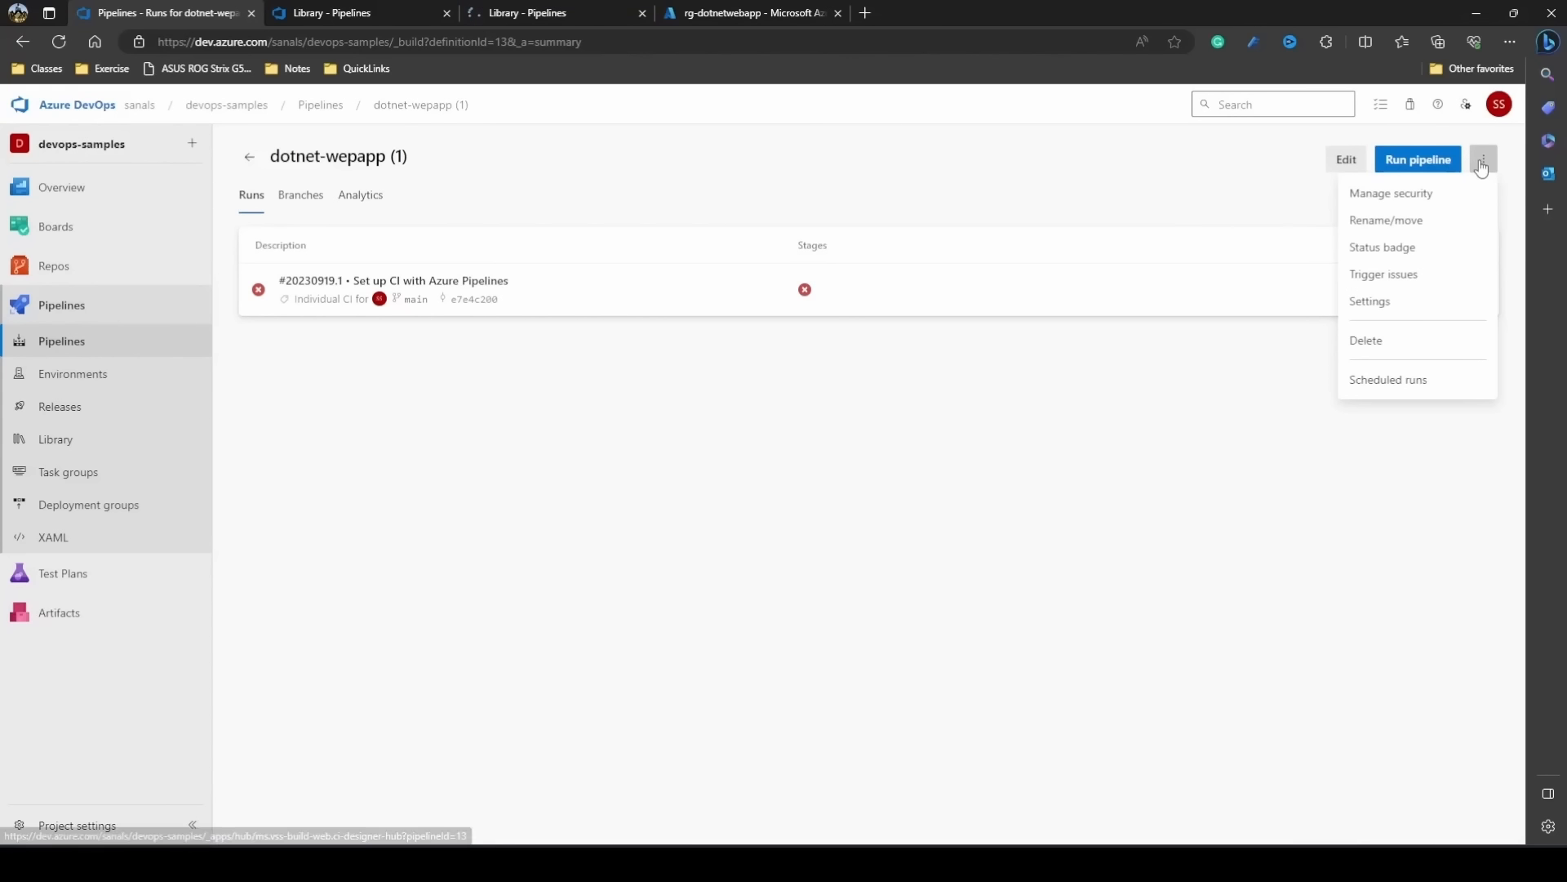
left_click(1388, 219)
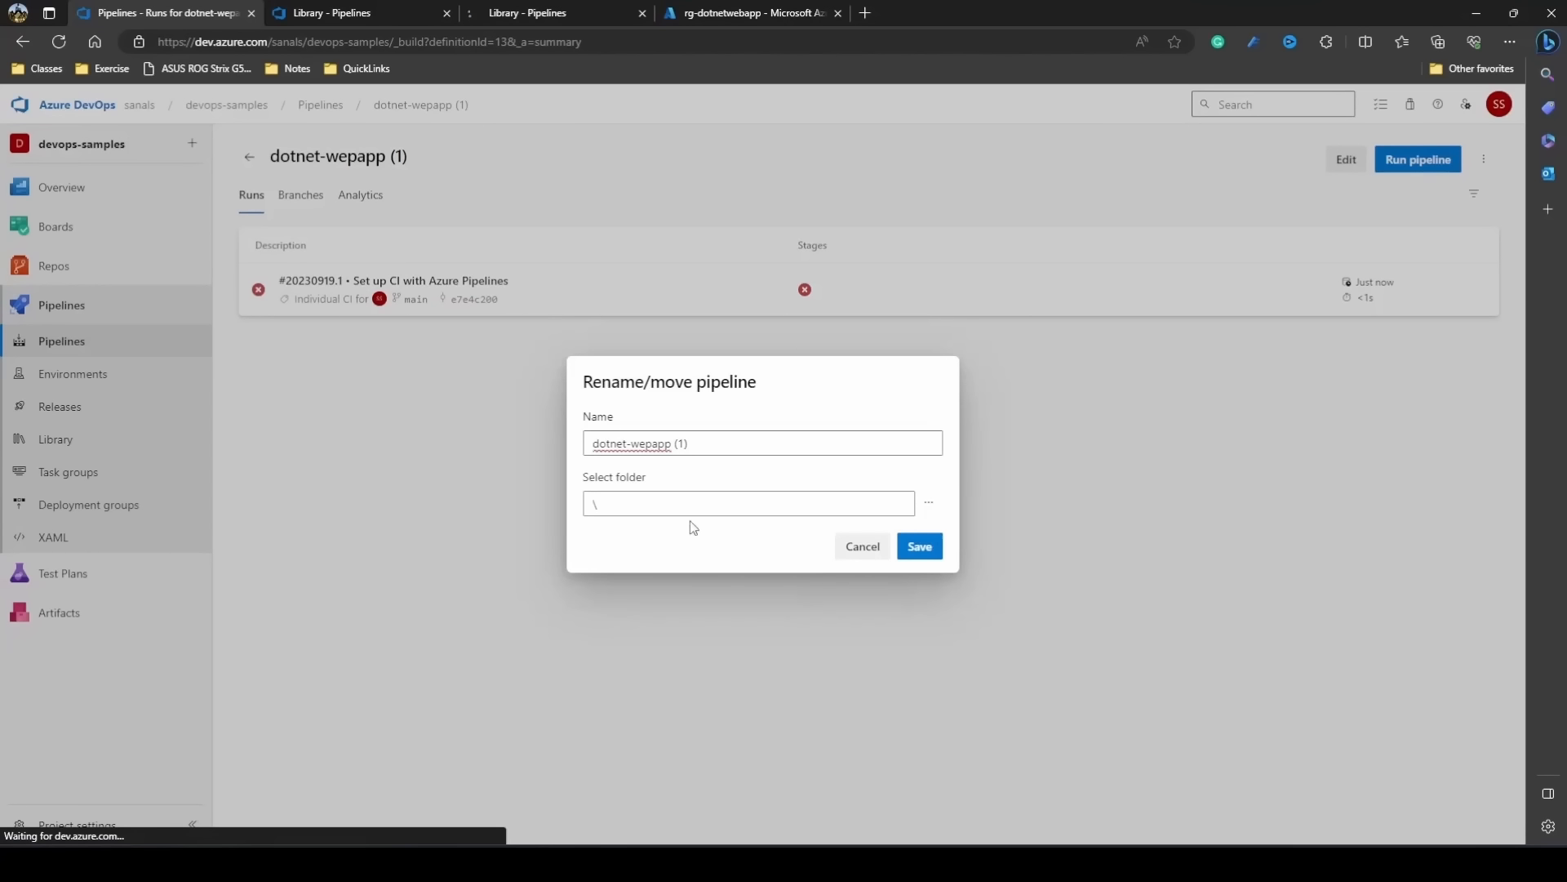
left_click_drag(669, 447, 781, 448)
type("-with-s")
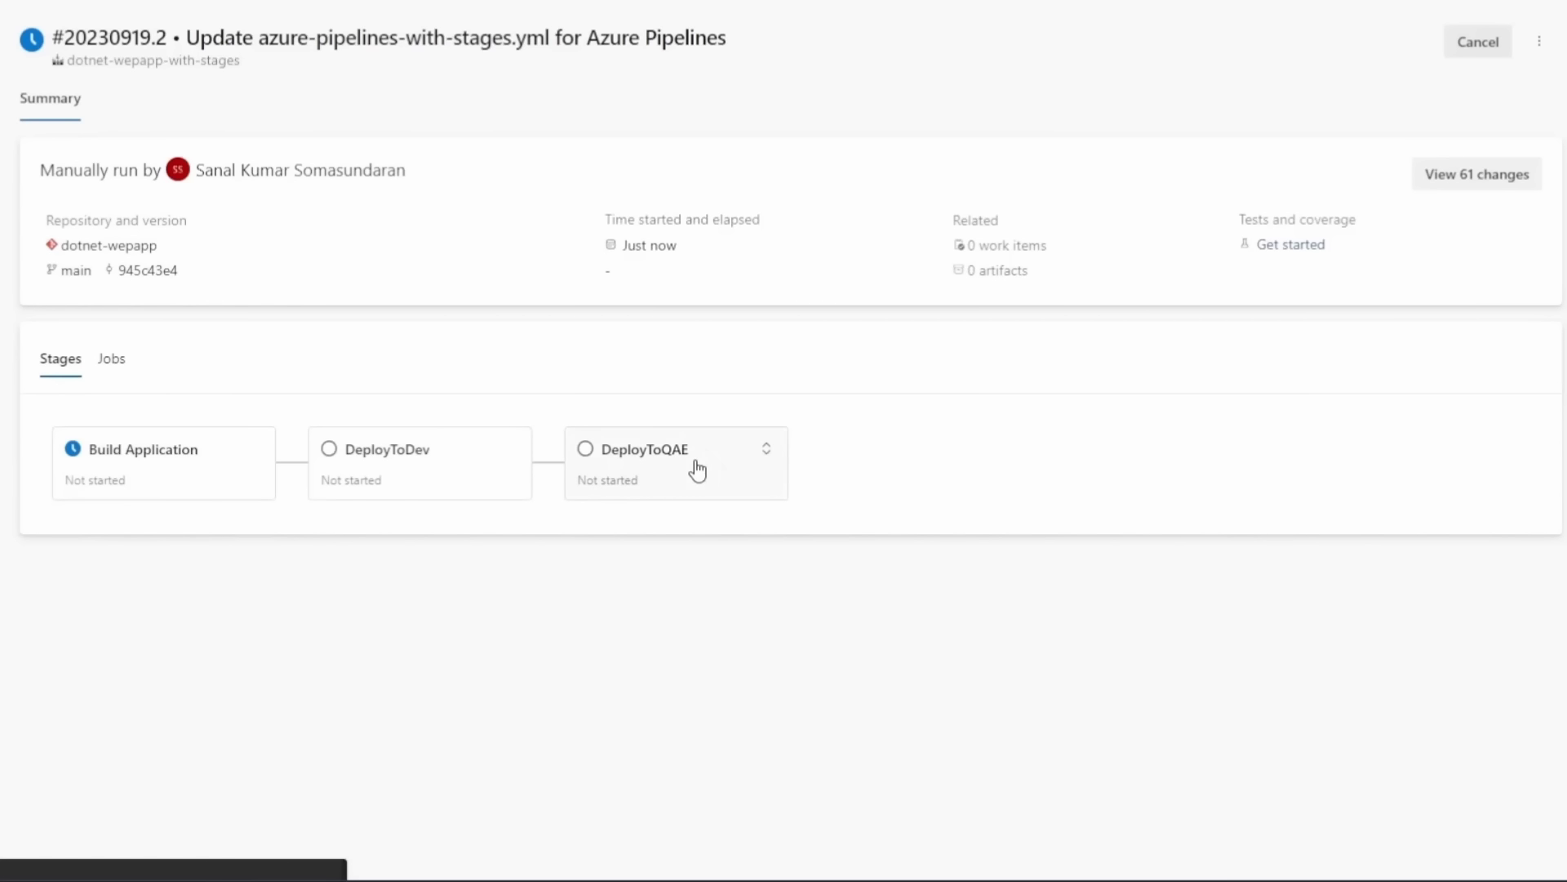
Check the run's Build job, and permit the DeployToDev stage to use the dev environment and the webapp-dev variable group.
left_click(229, 477)
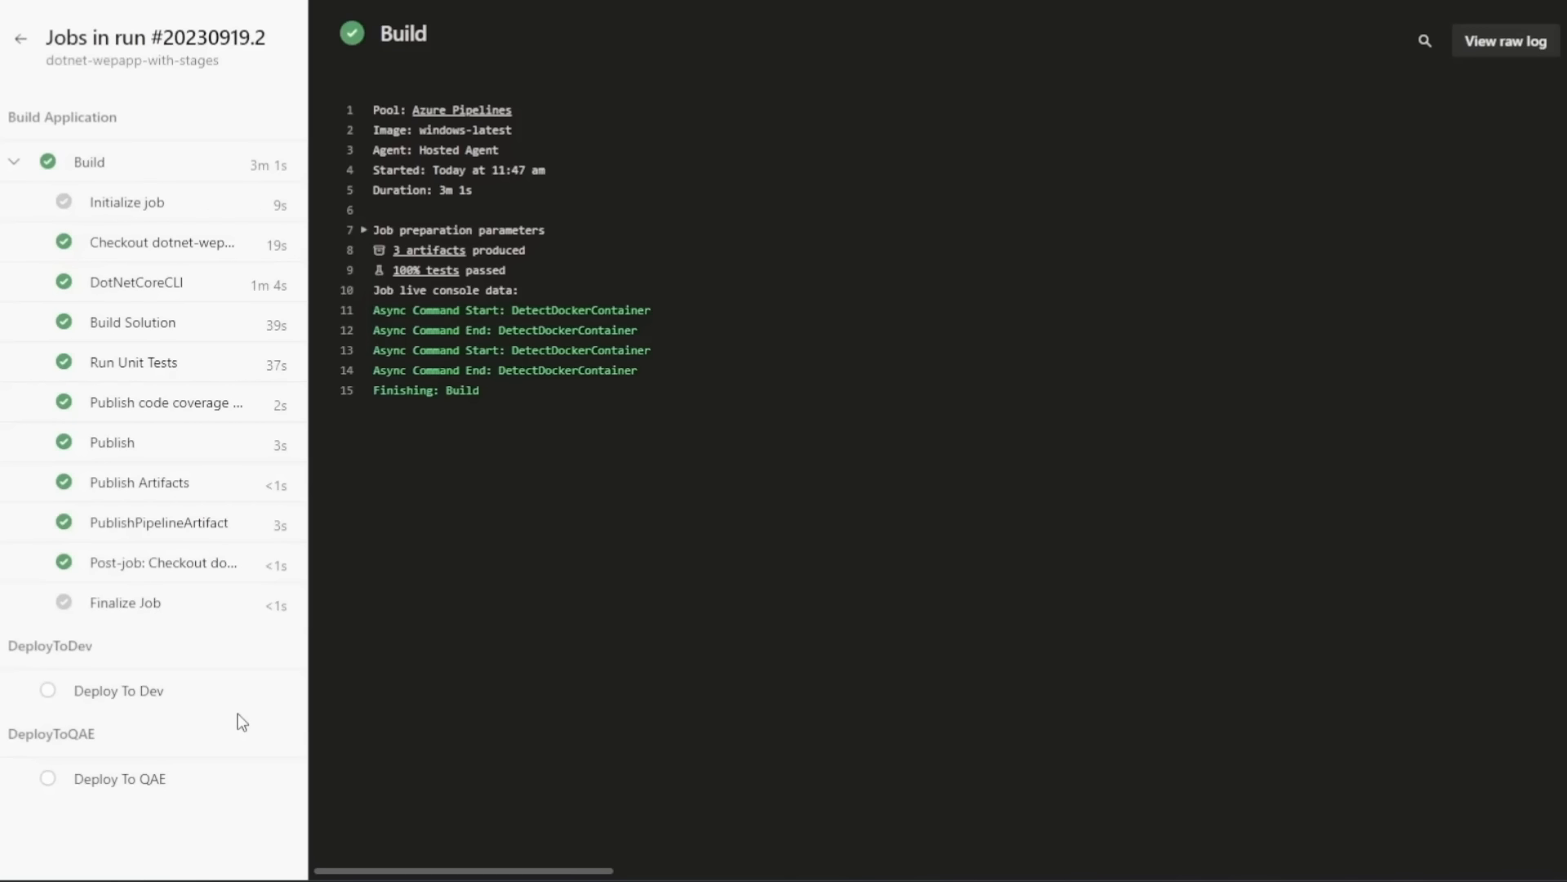
left_click(21, 38)
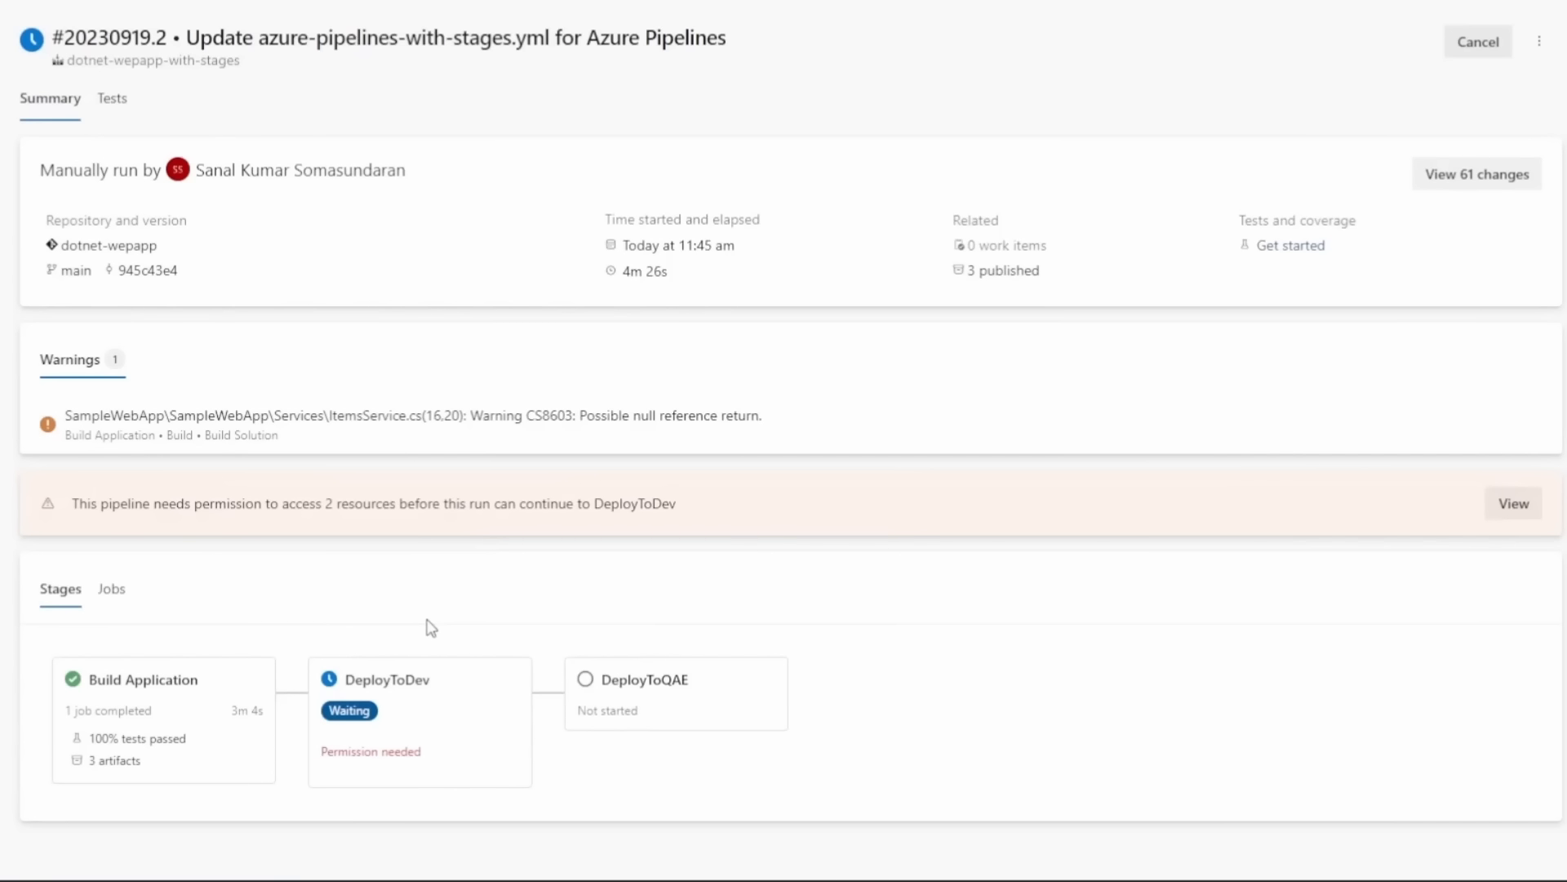
left_click(425, 745)
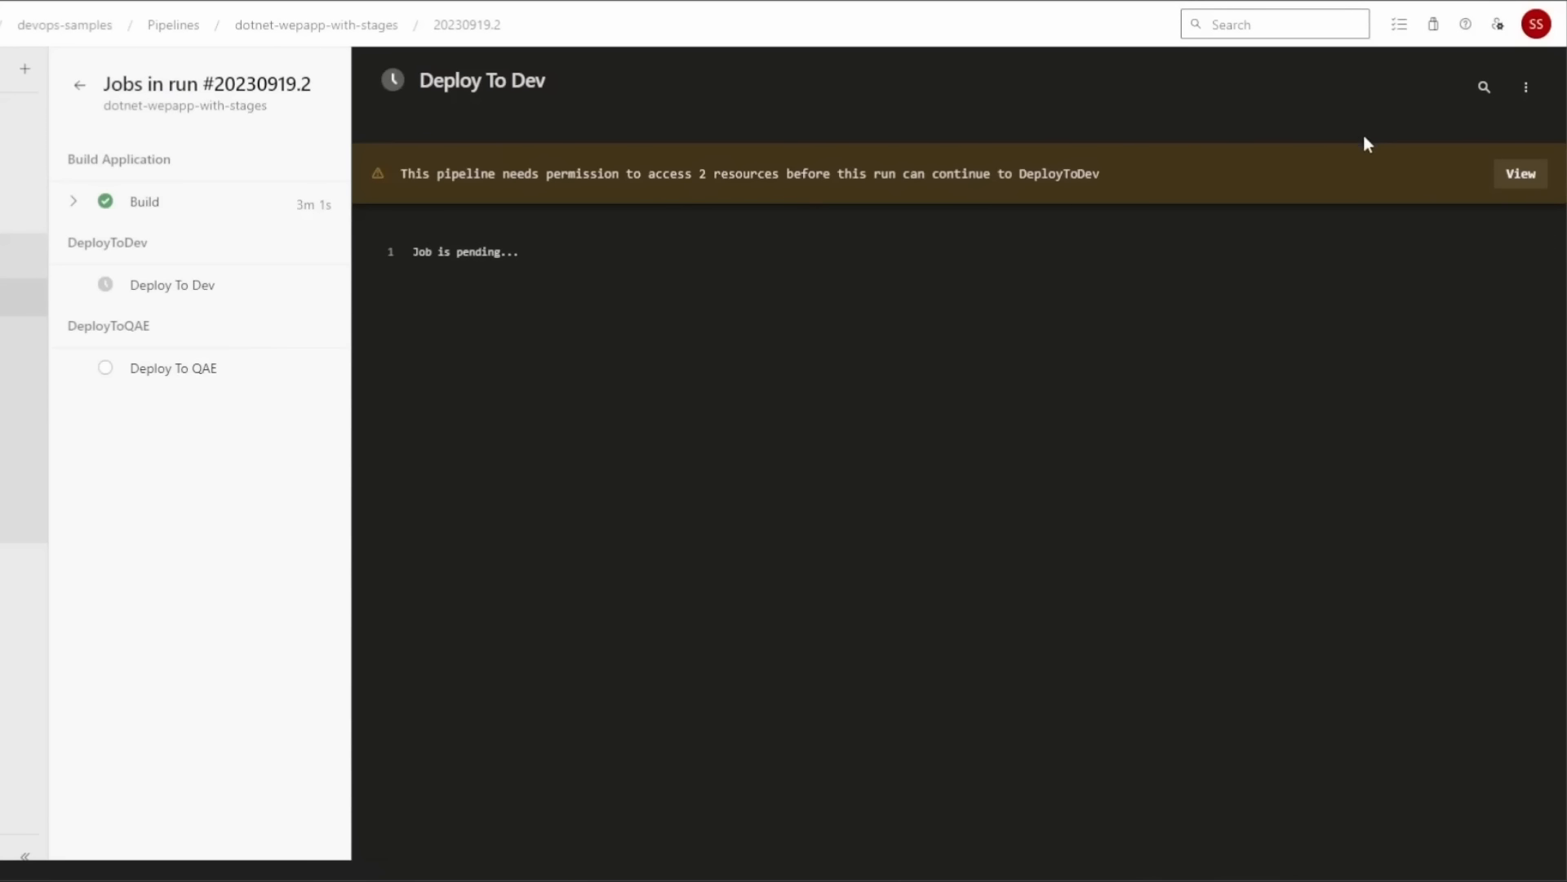
left_click(1520, 173)
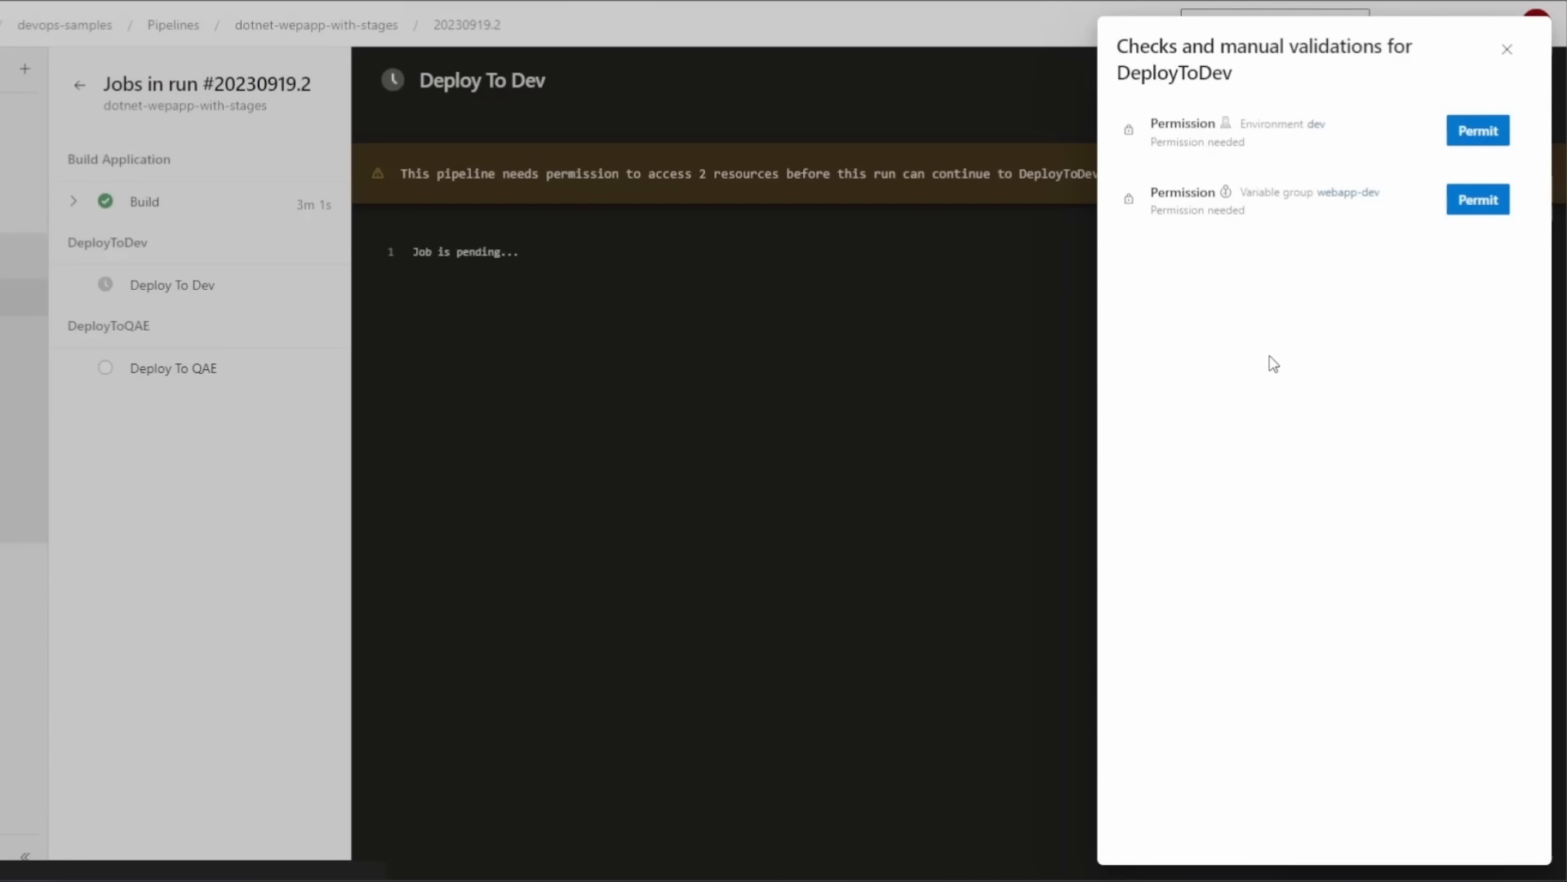
left_click(1479, 135)
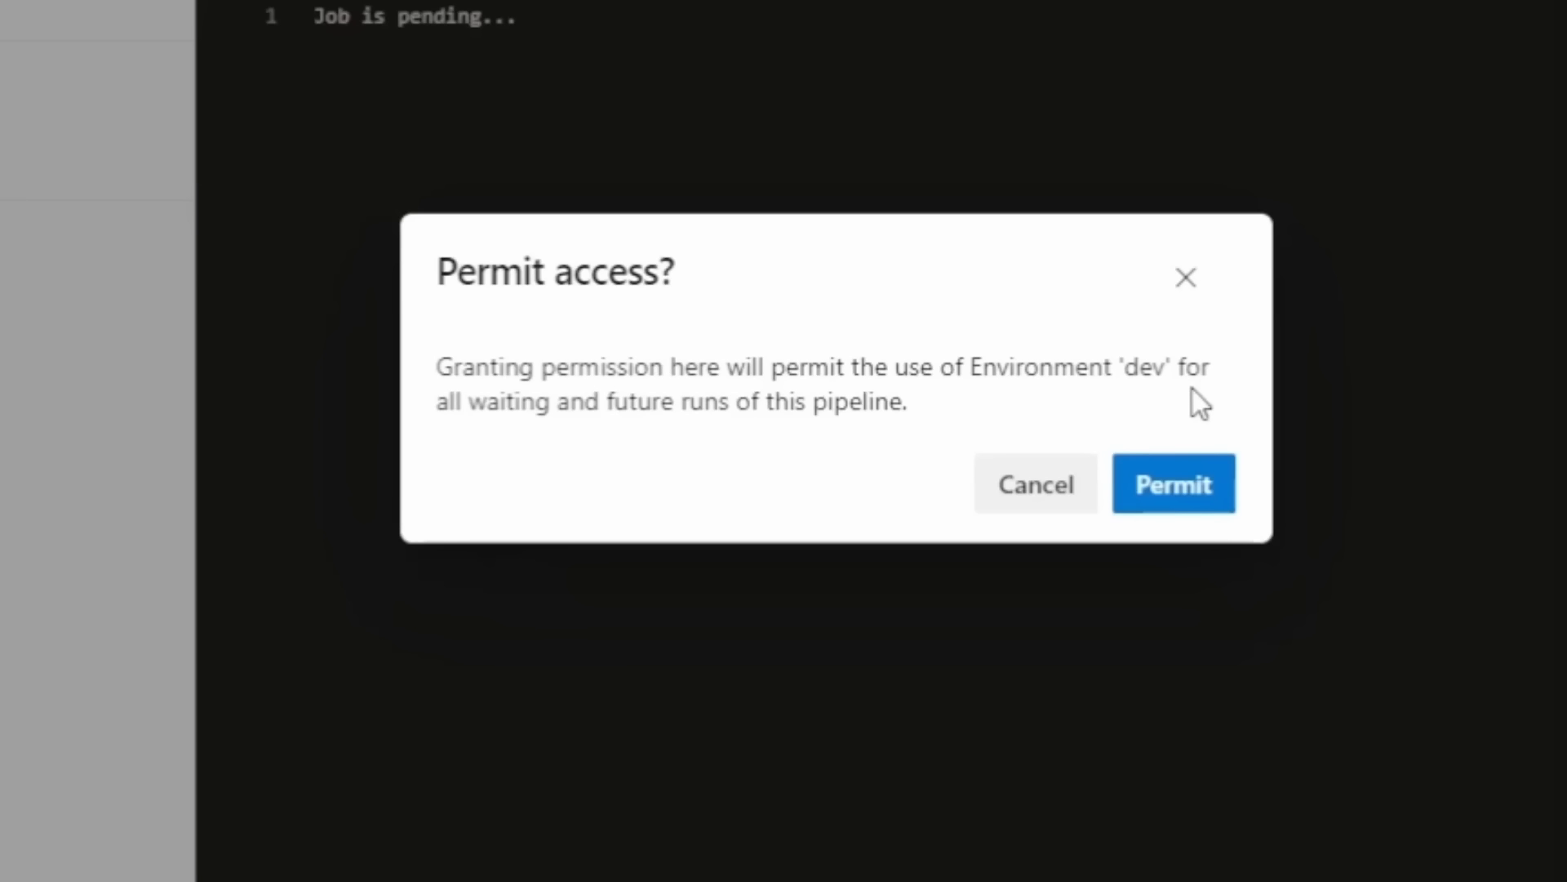
left_click(1178, 492)
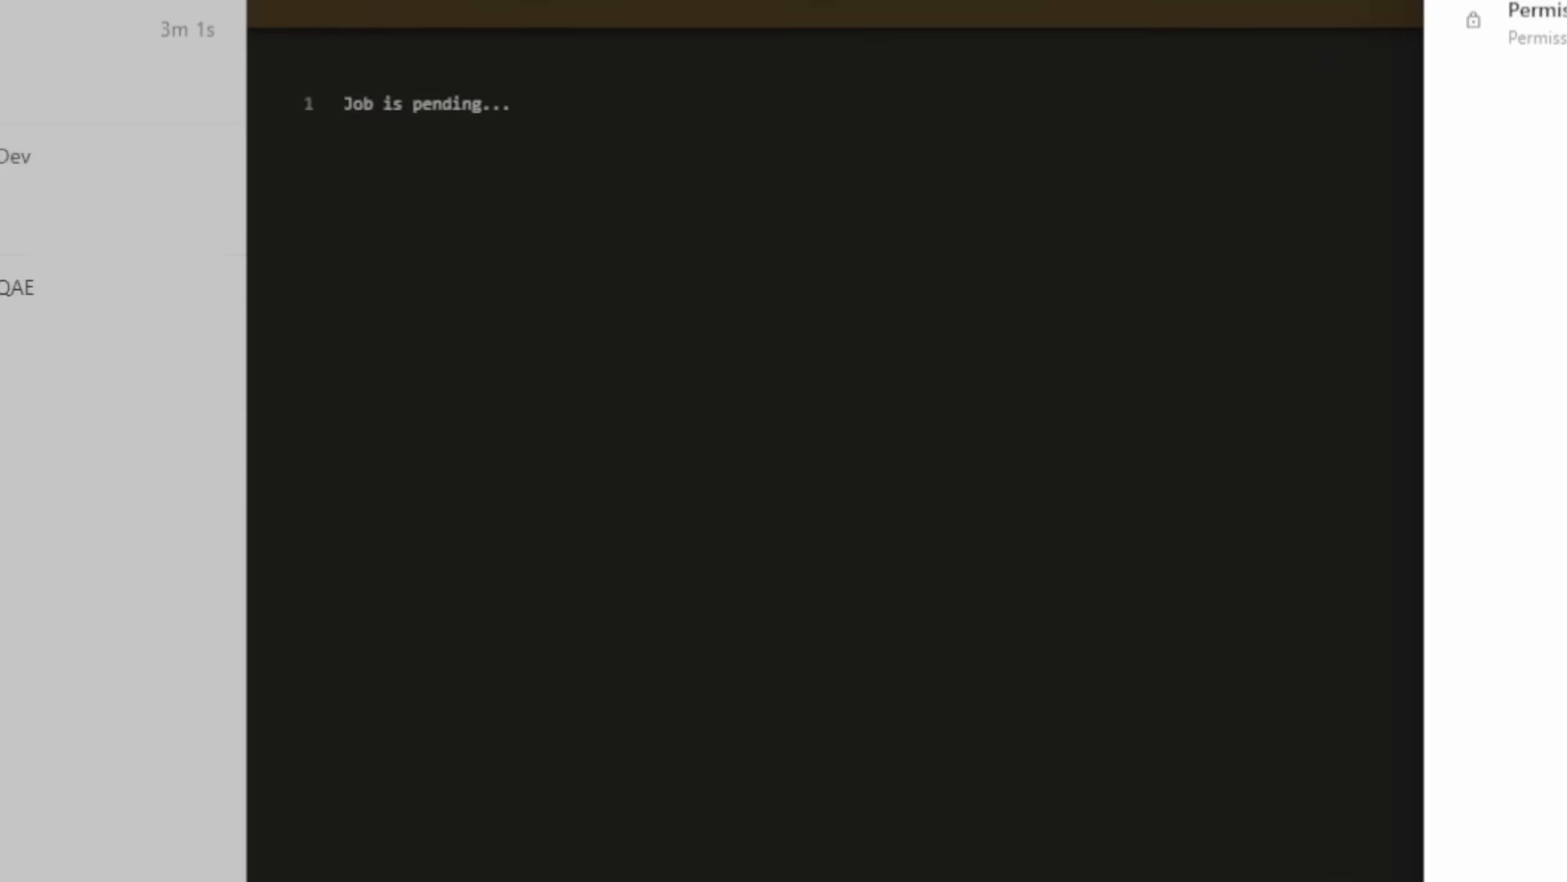
left_click(1482, 128)
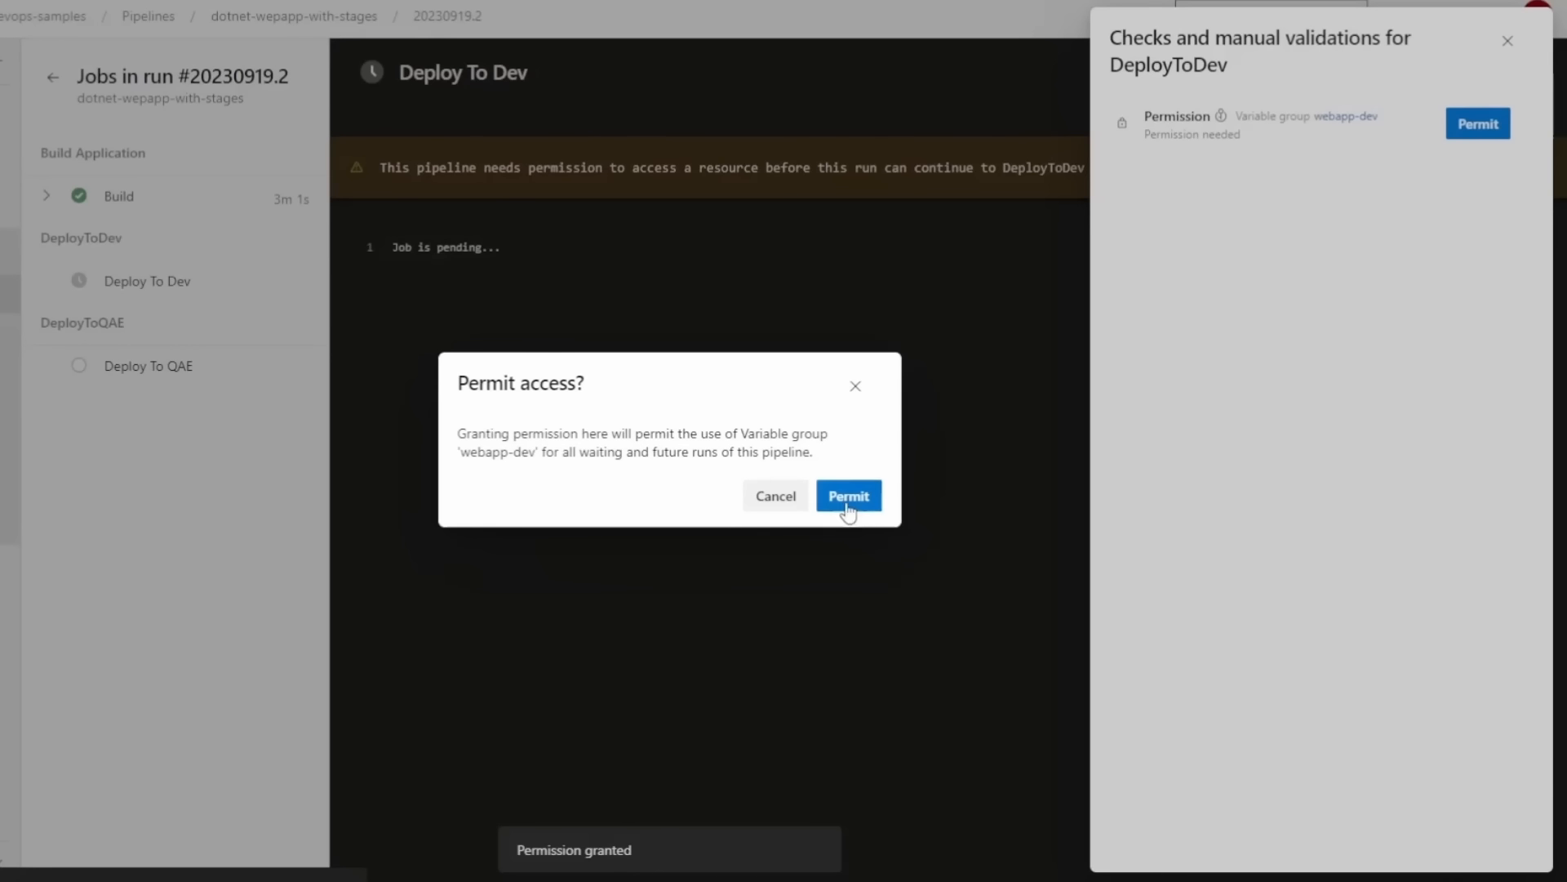
left_click(849, 506)
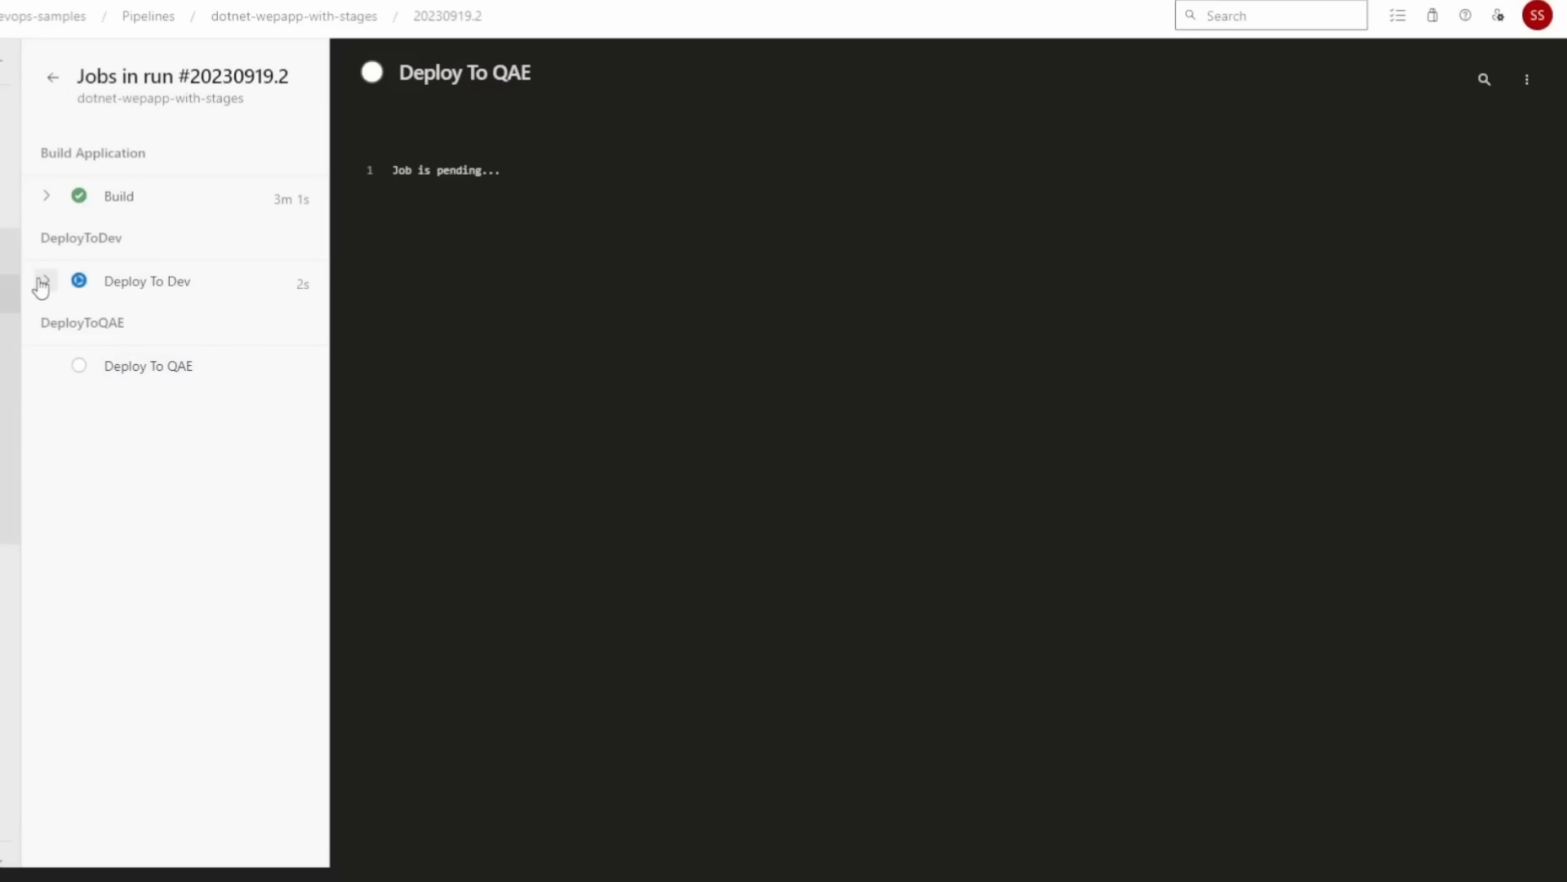
Open the Dev site from the app URL in the Deploy To Dev job's AzureWebApp log and examine its connection string.
left_click(43, 282)
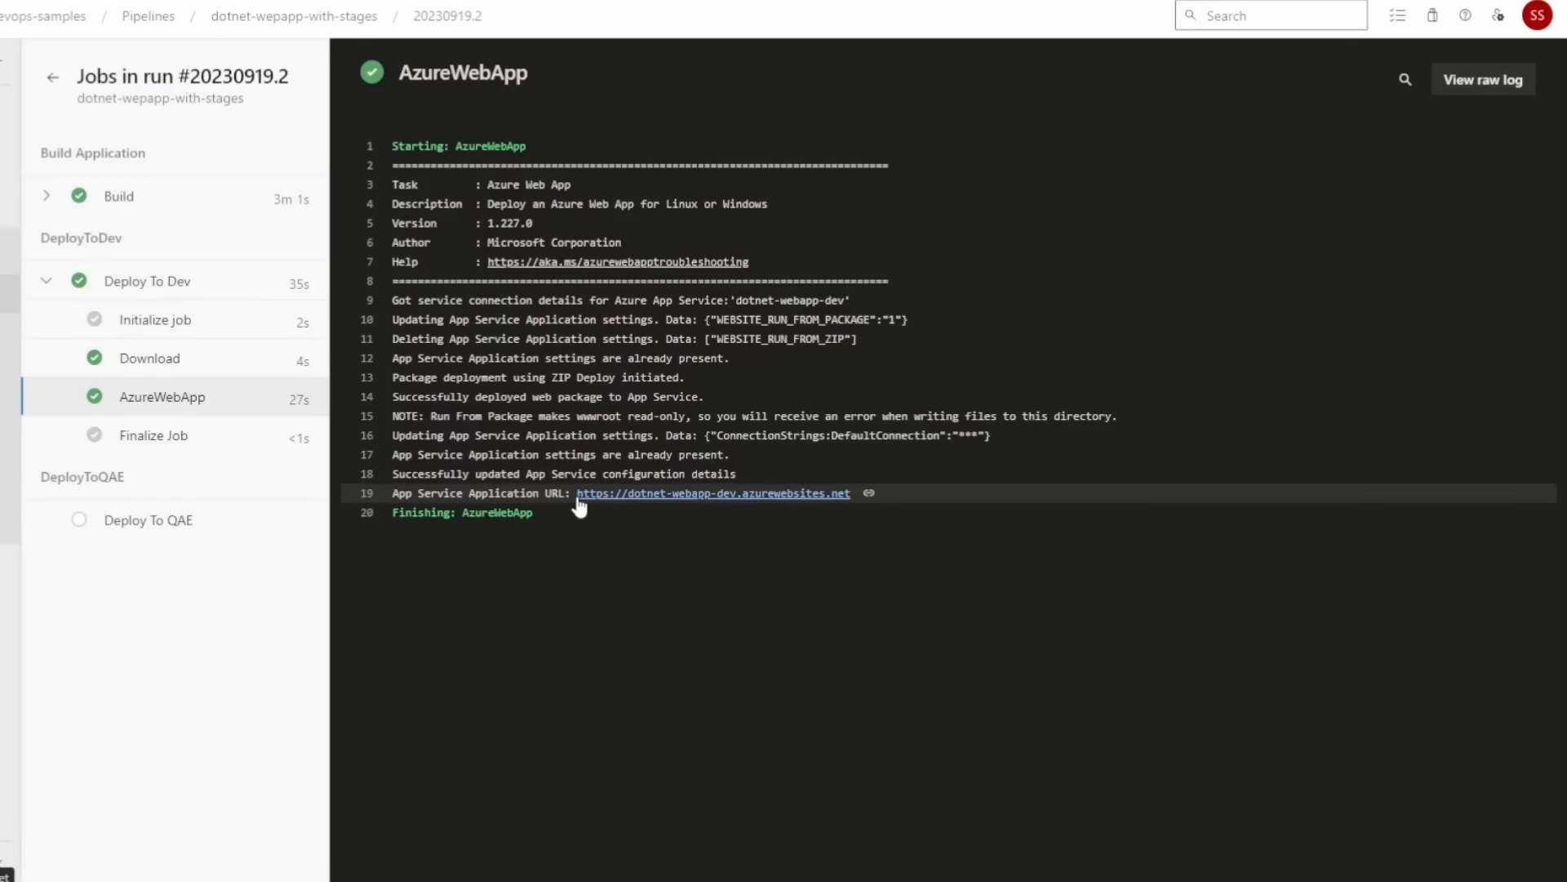
right_click(735, 500)
left_click(823, 670)
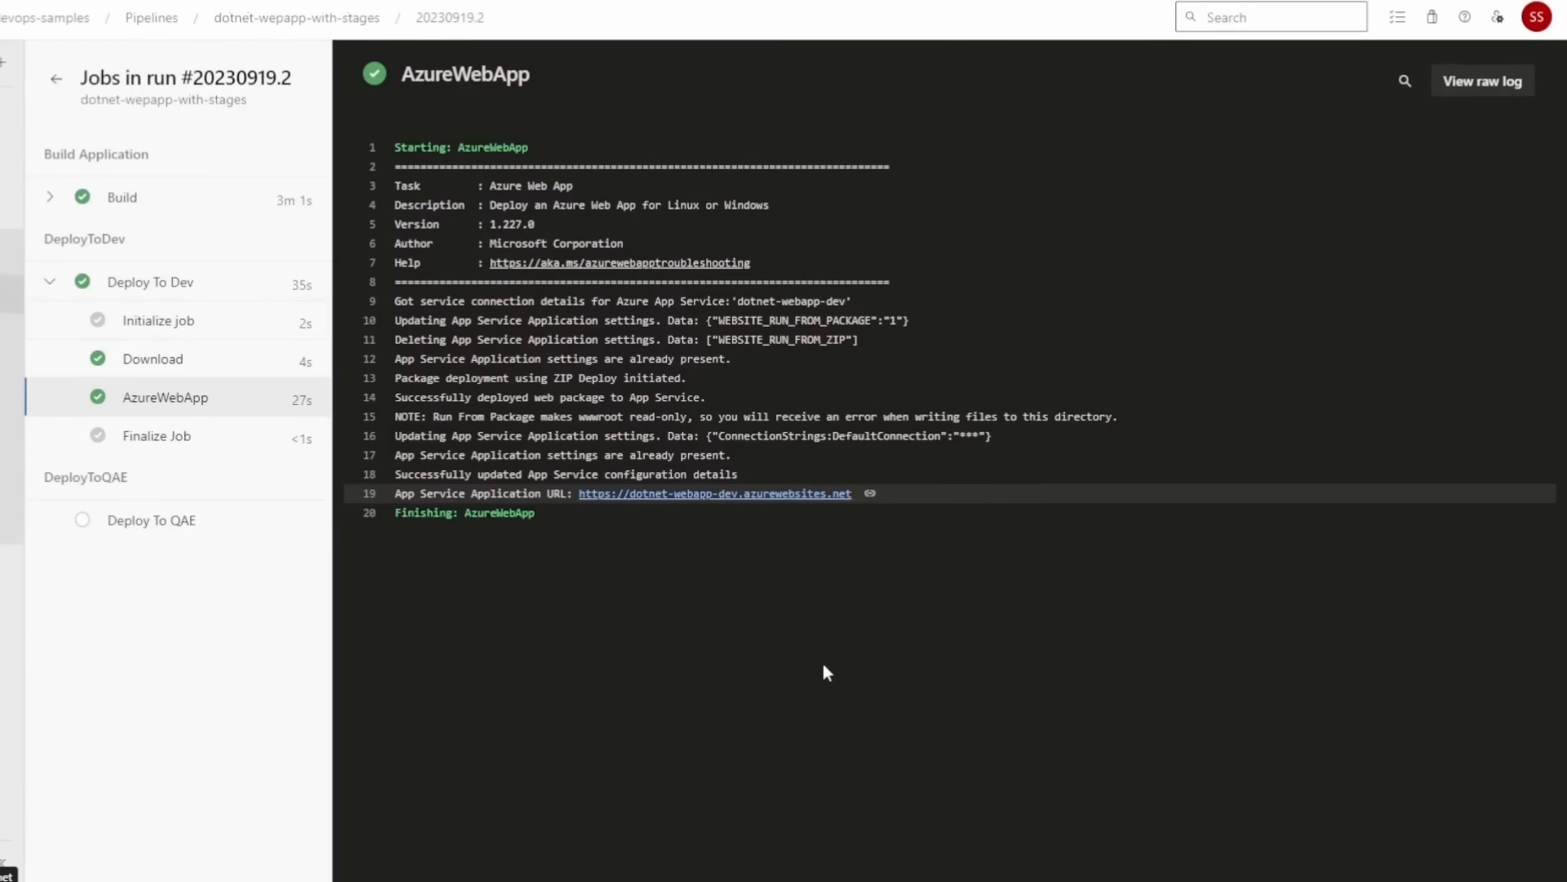
key("ctrl+t")
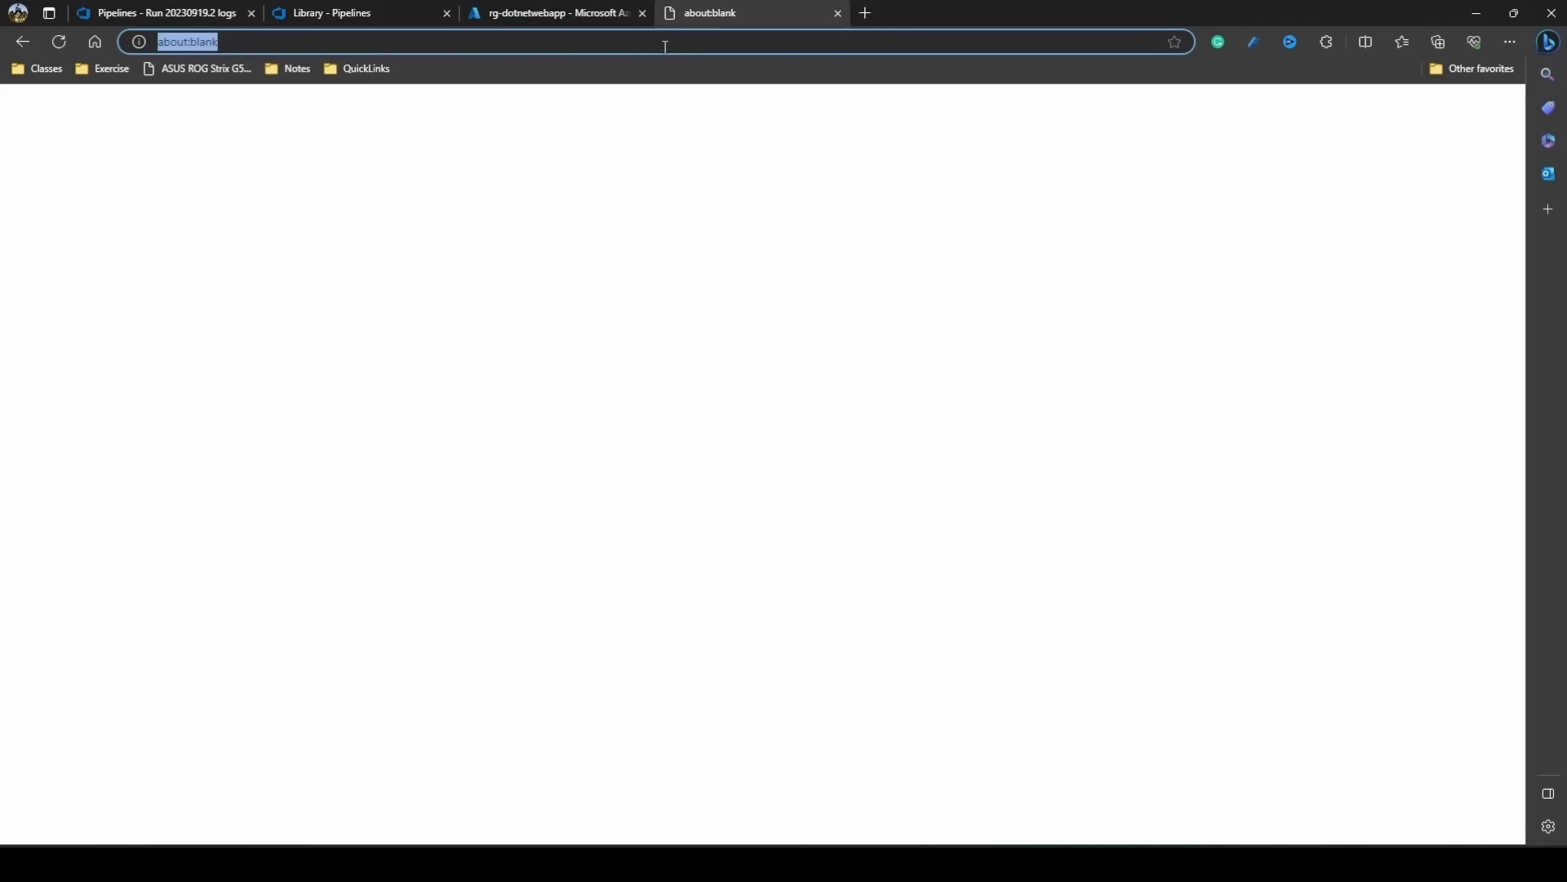
key("ctrl+v")
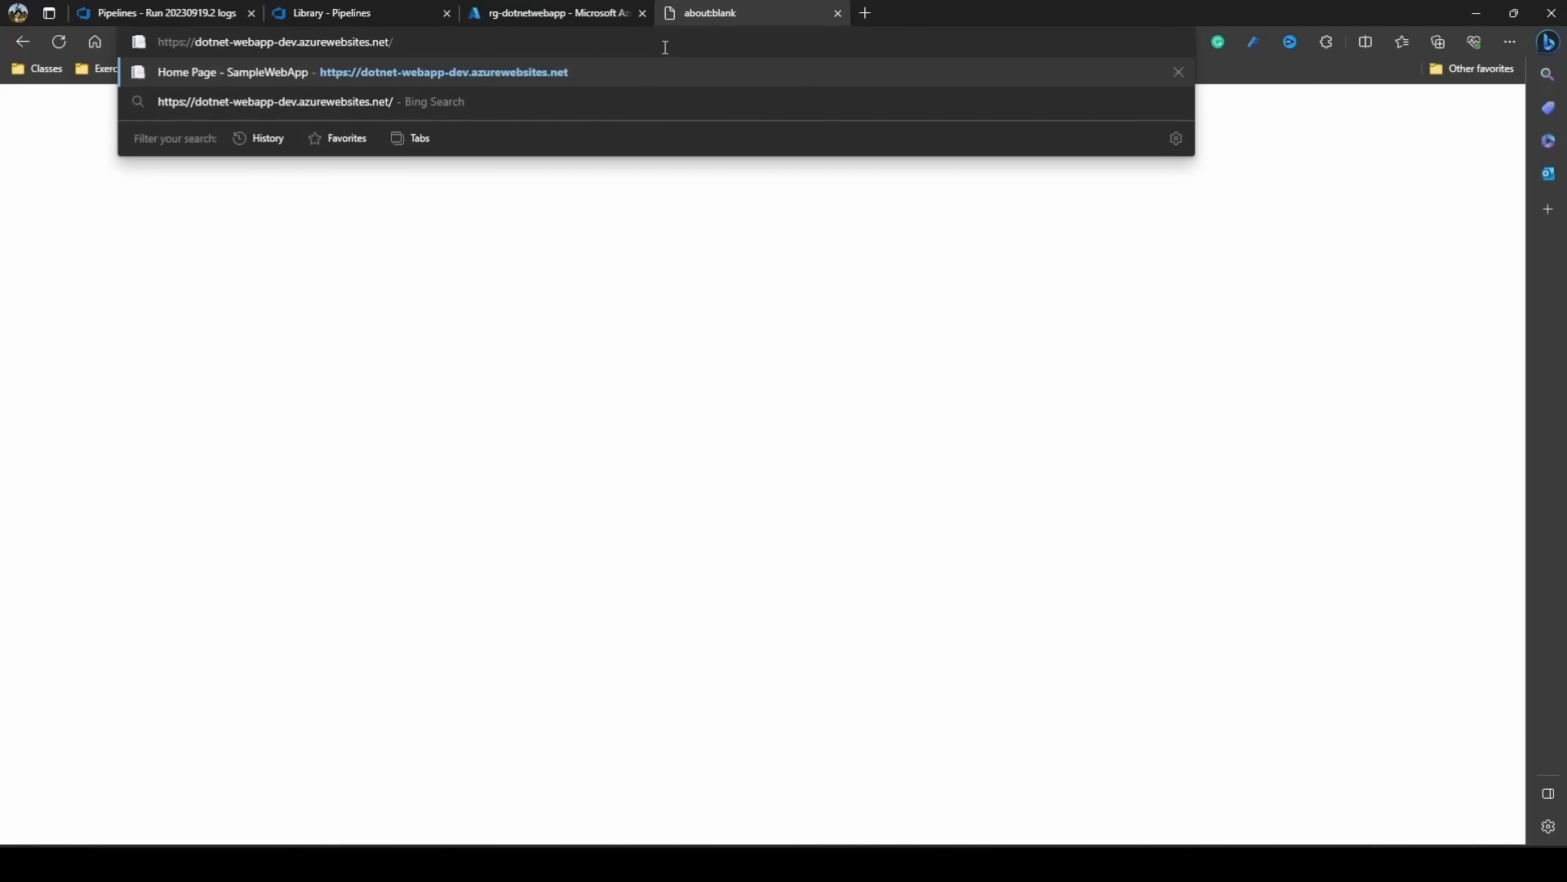
key("Return")
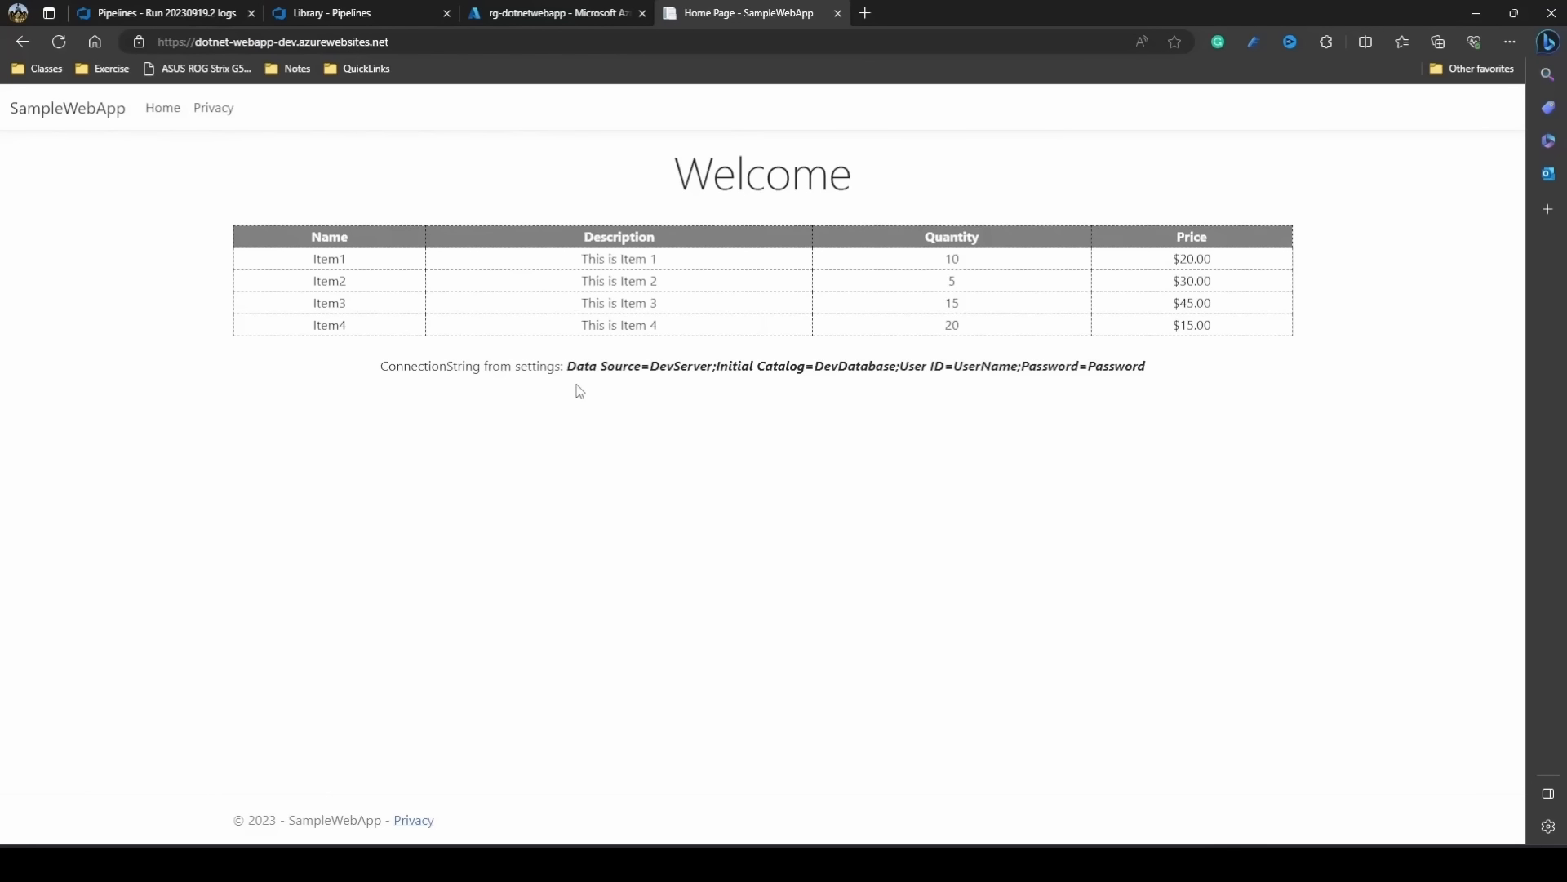
left_click_drag(568, 366, 1256, 302)
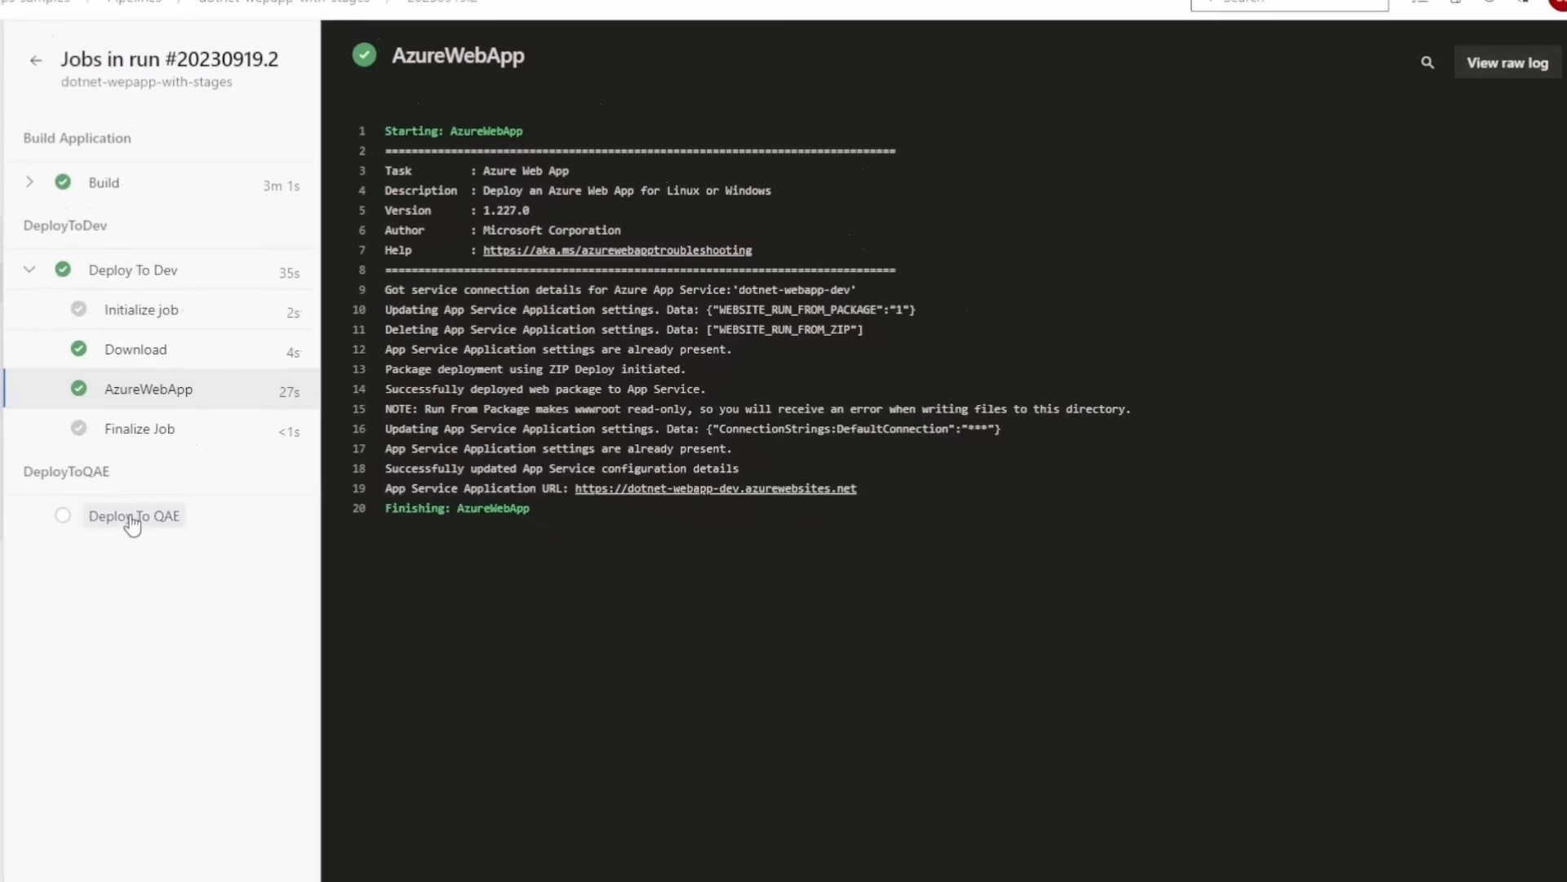
Permit the DeployToQAE stage to use the qae environment and the webapp-qa variable group.
left_click(133, 523)
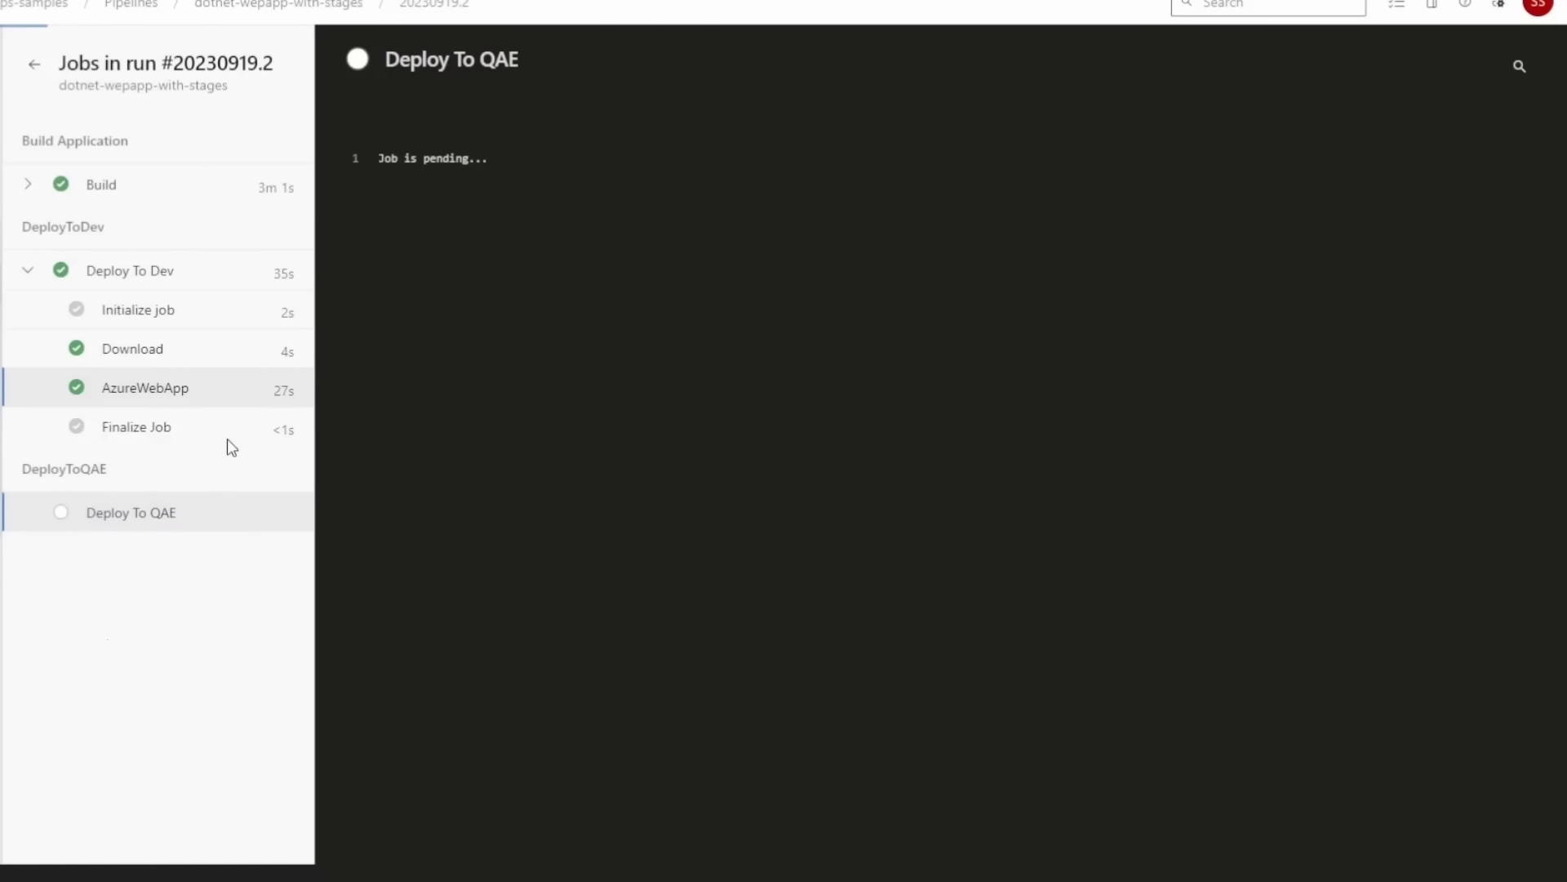
key("alt+Left")
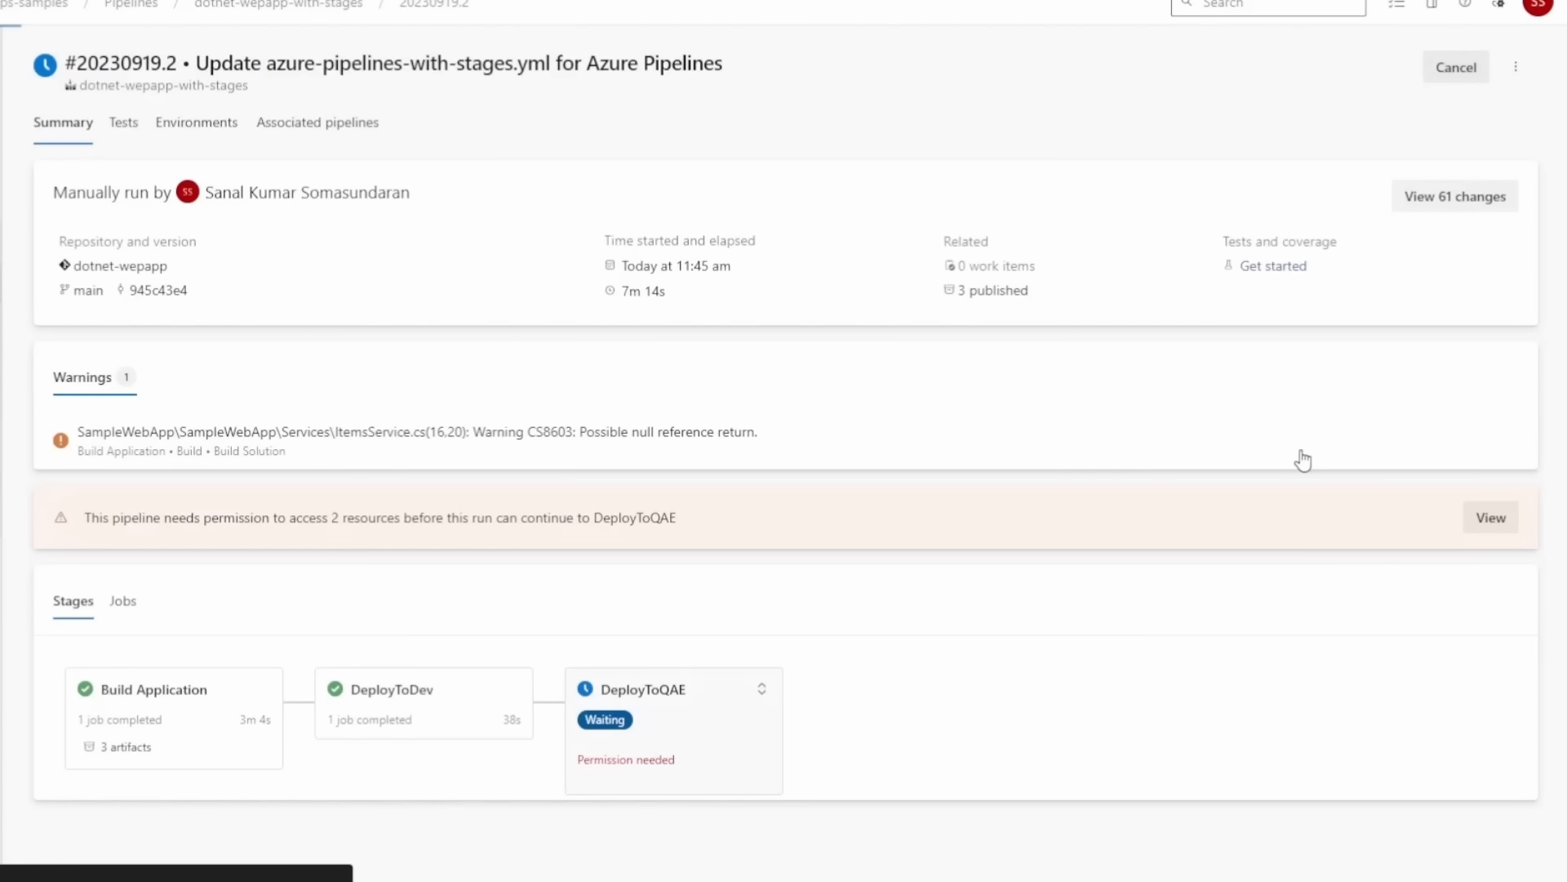
key("alt+Right")
left_click(1522, 155)
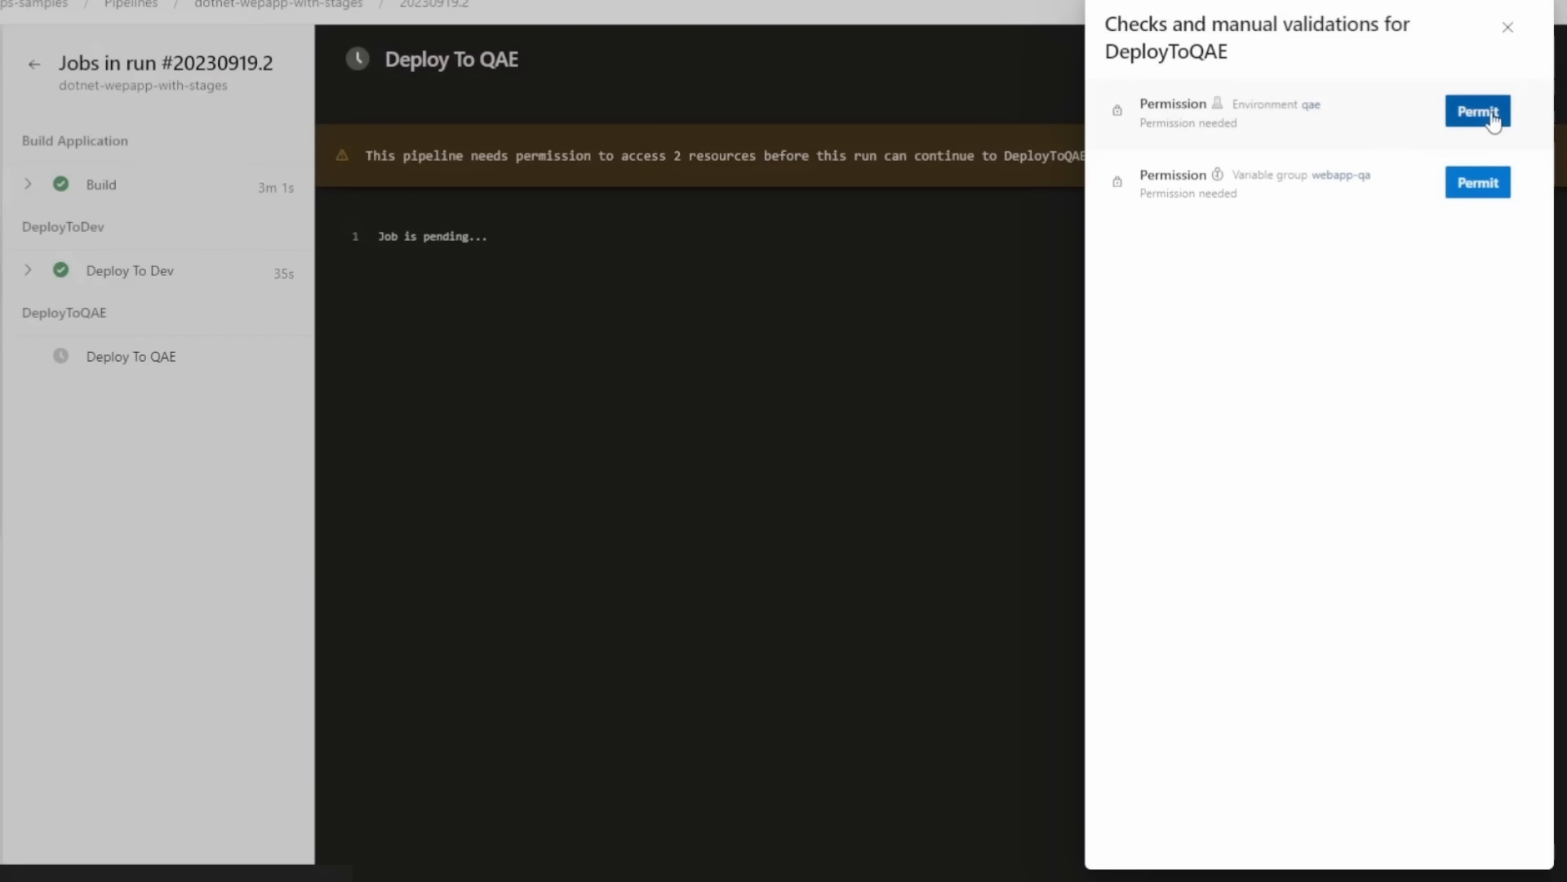
left_click(1478, 112)
left_click(856, 492)
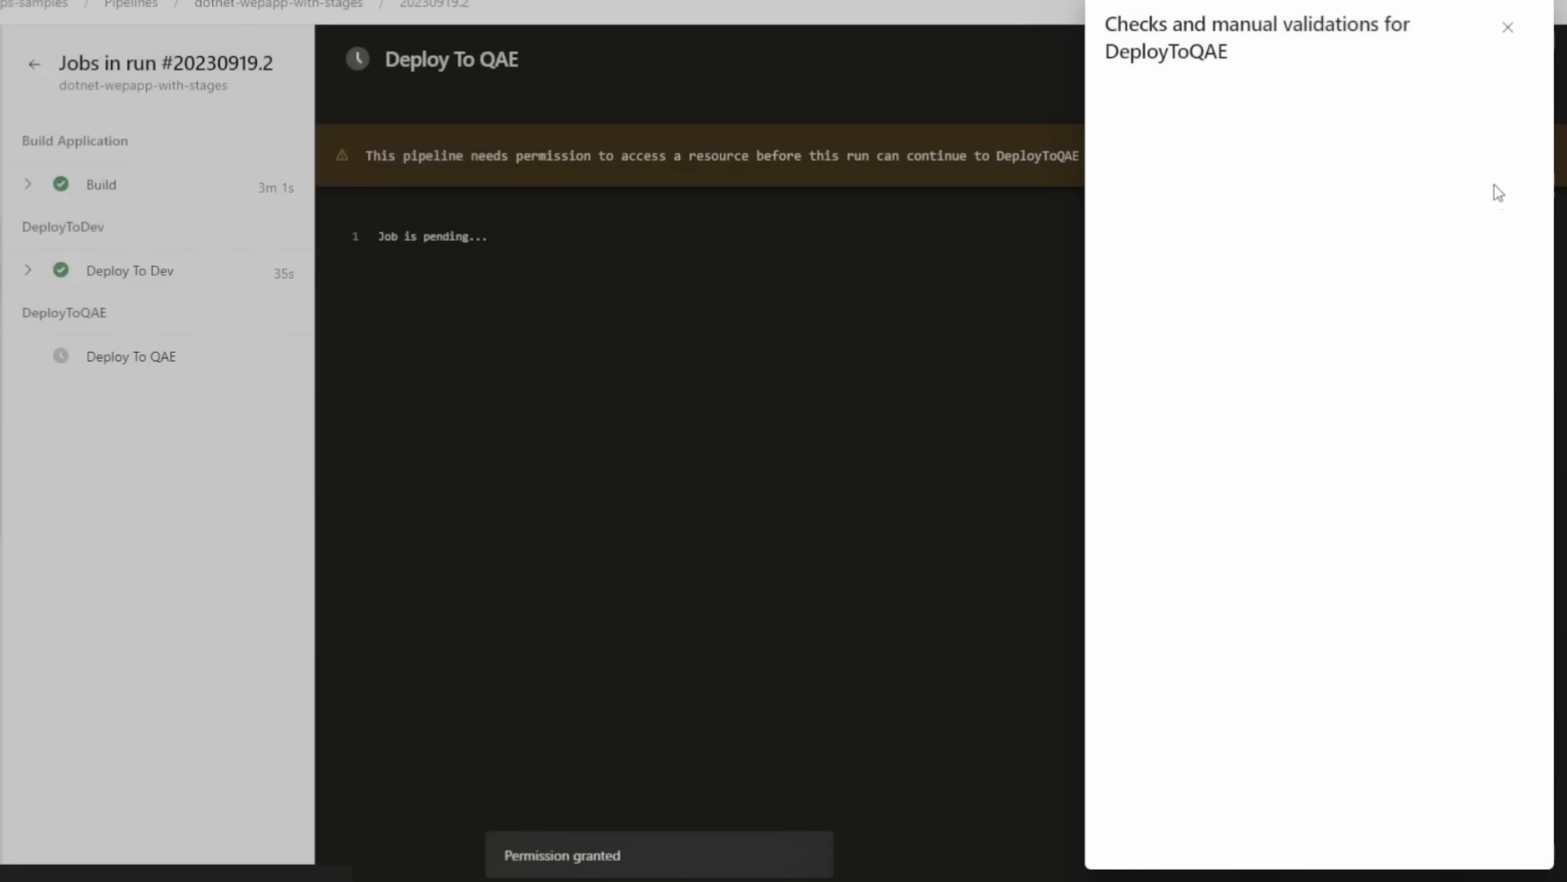
left_click(1475, 111)
left_click(839, 488)
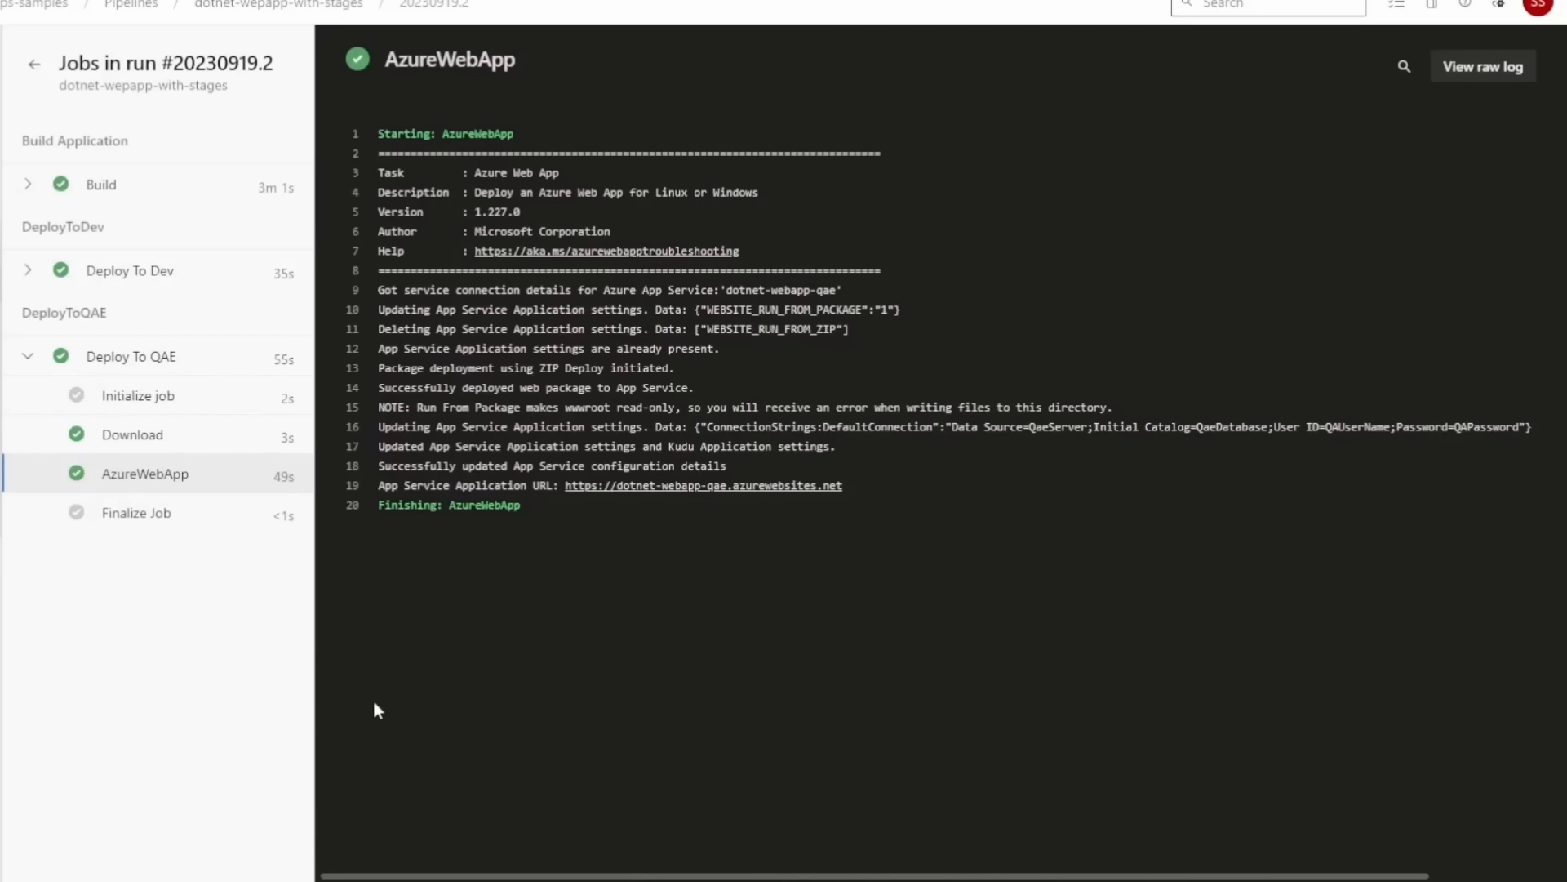
Load the QAE site from the app URL in the Deploy To QAE log, replacing the Dev page, and examine its connection string.
right_click(679, 486)
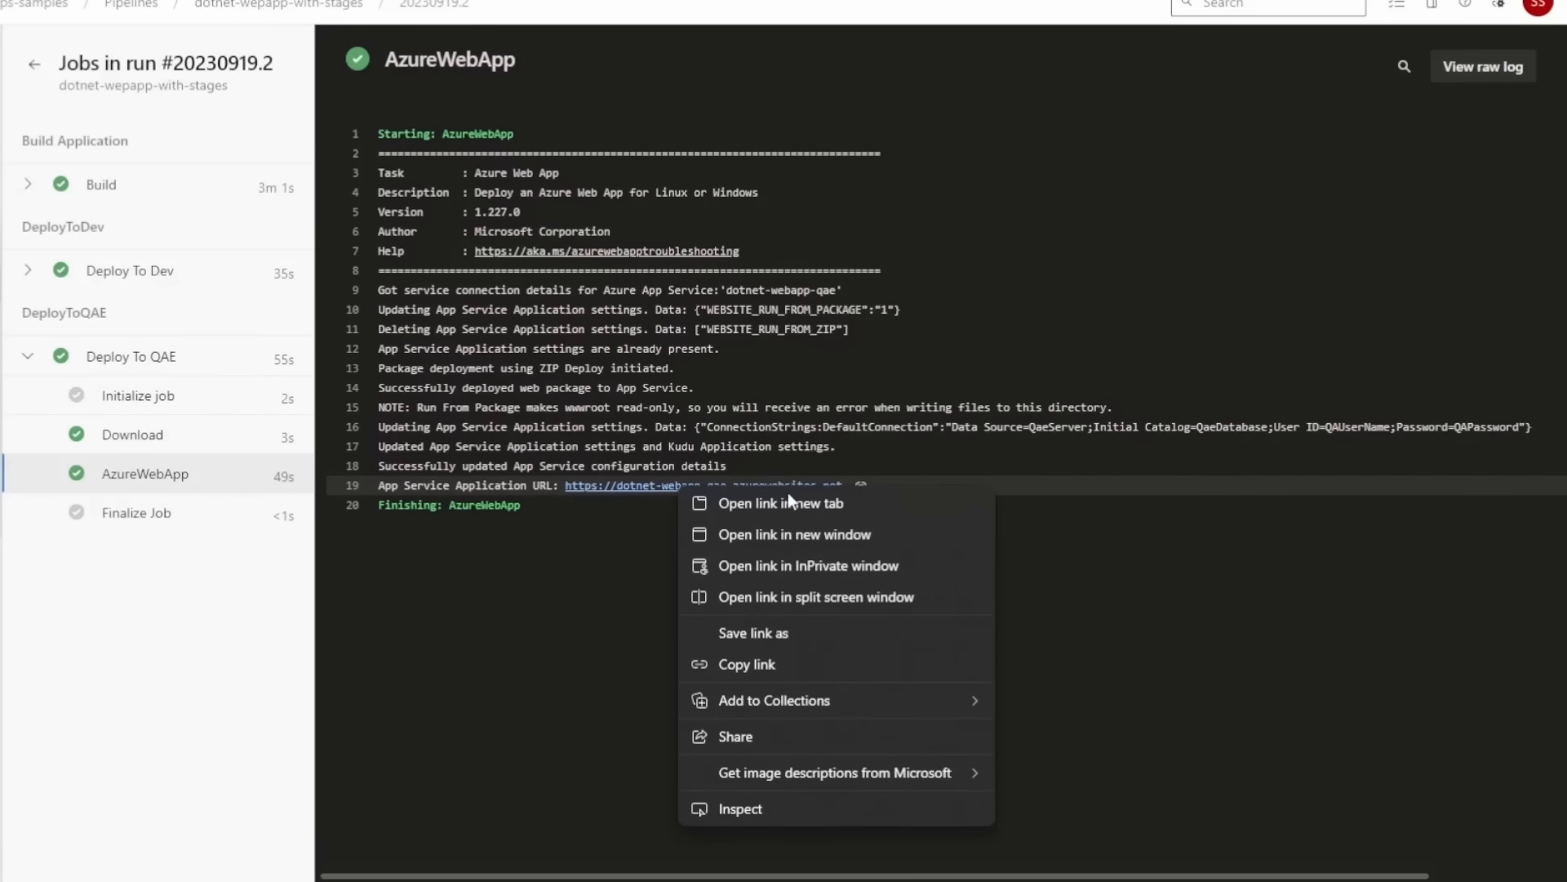
left_click(784, 664)
left_click(743, 13)
left_click(746, 42)
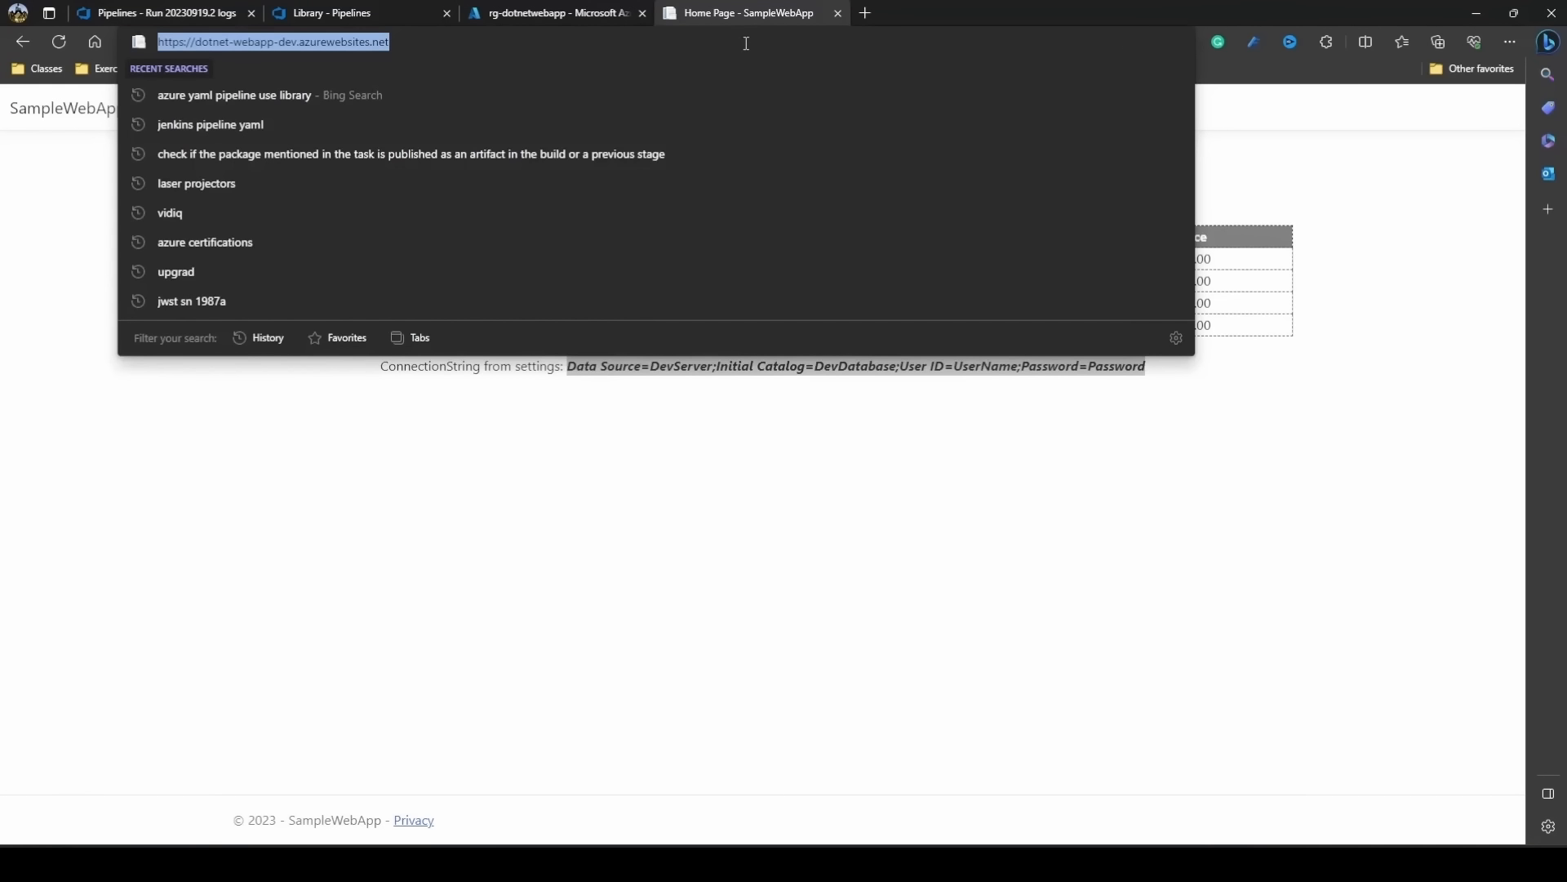
key("ctrl+v")
key("Return")
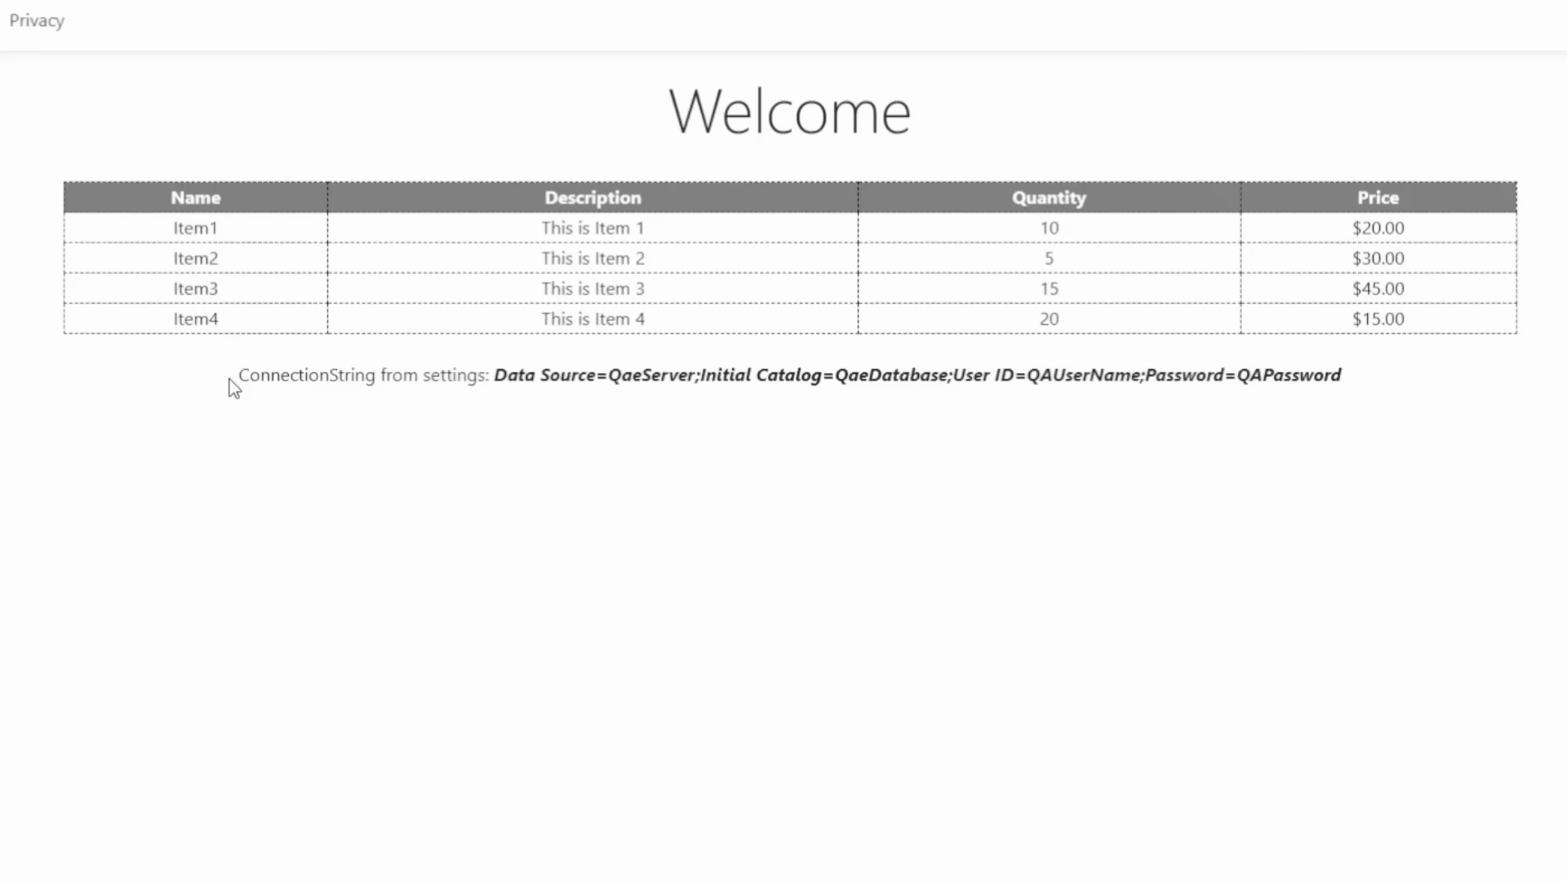
double_click(645, 378)
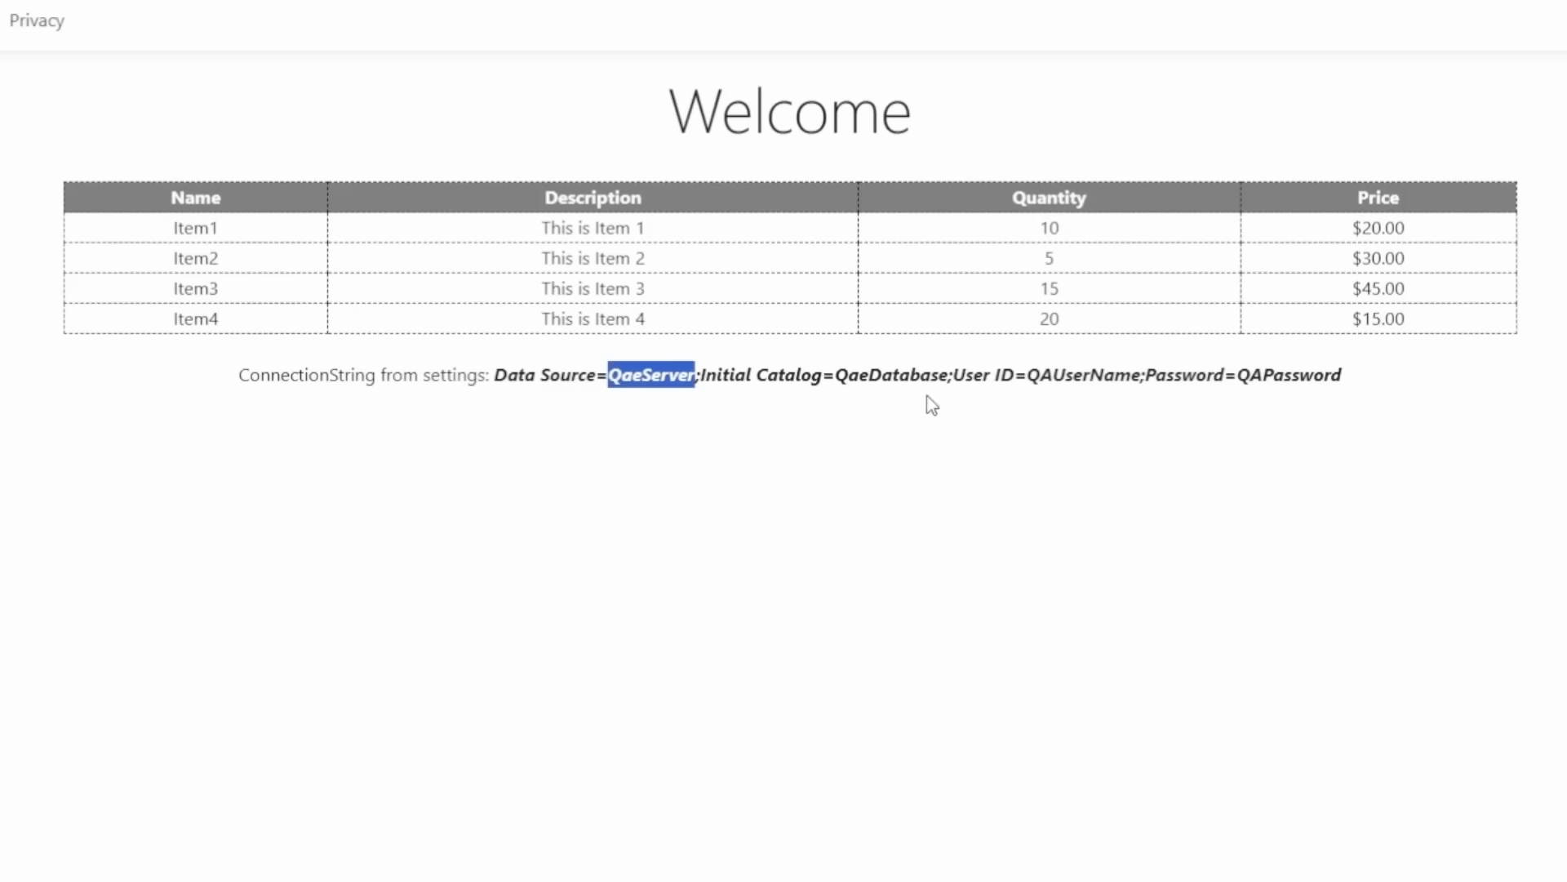
left_click_drag(1360, 384, 137, 398)
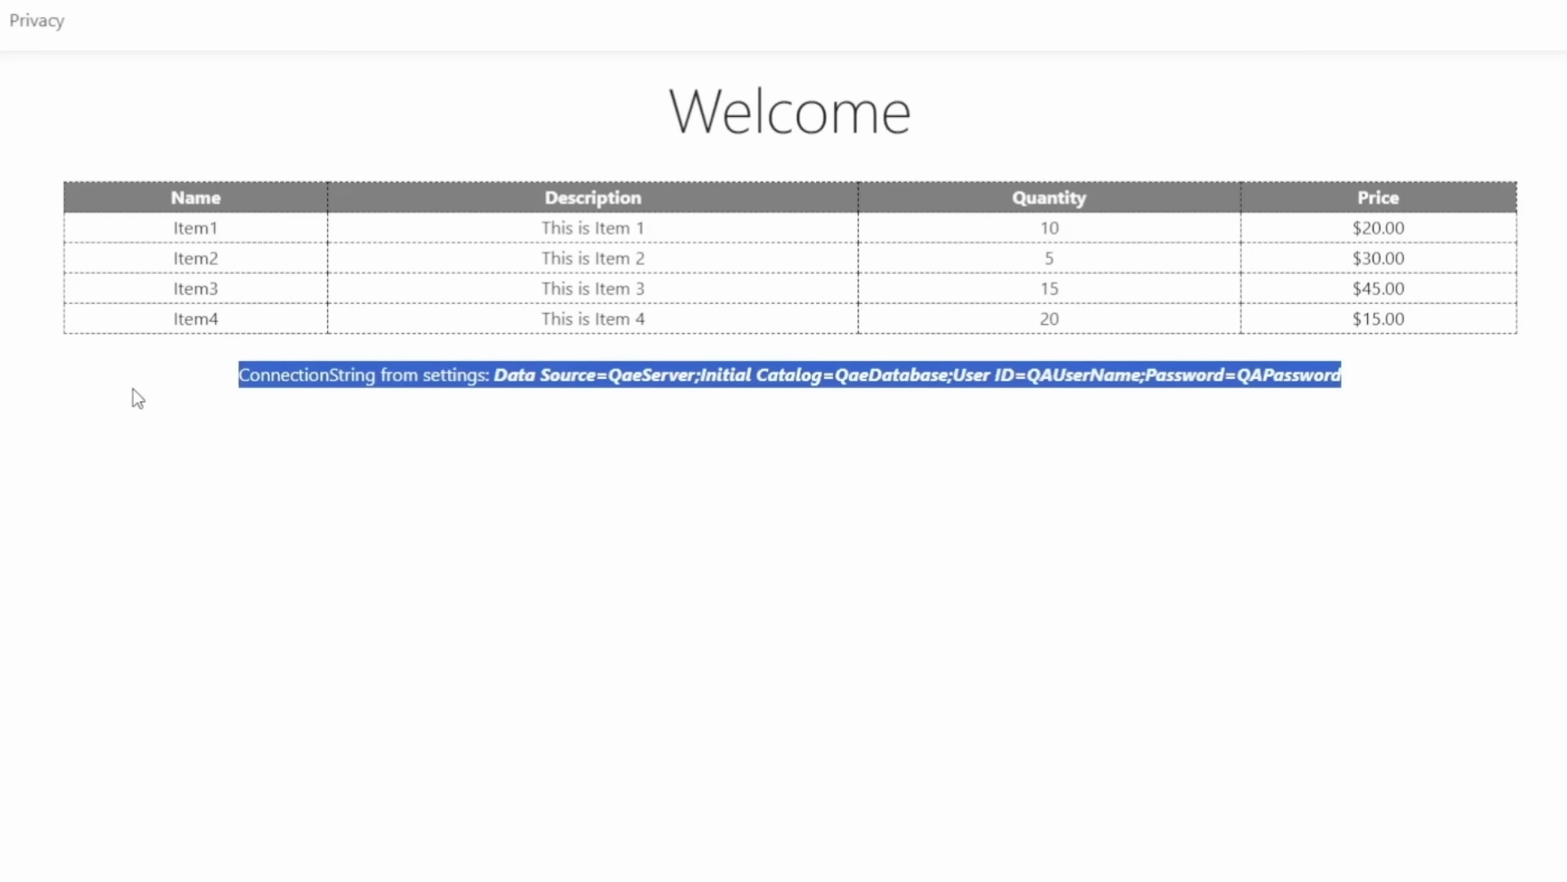
left_click(92, 669)
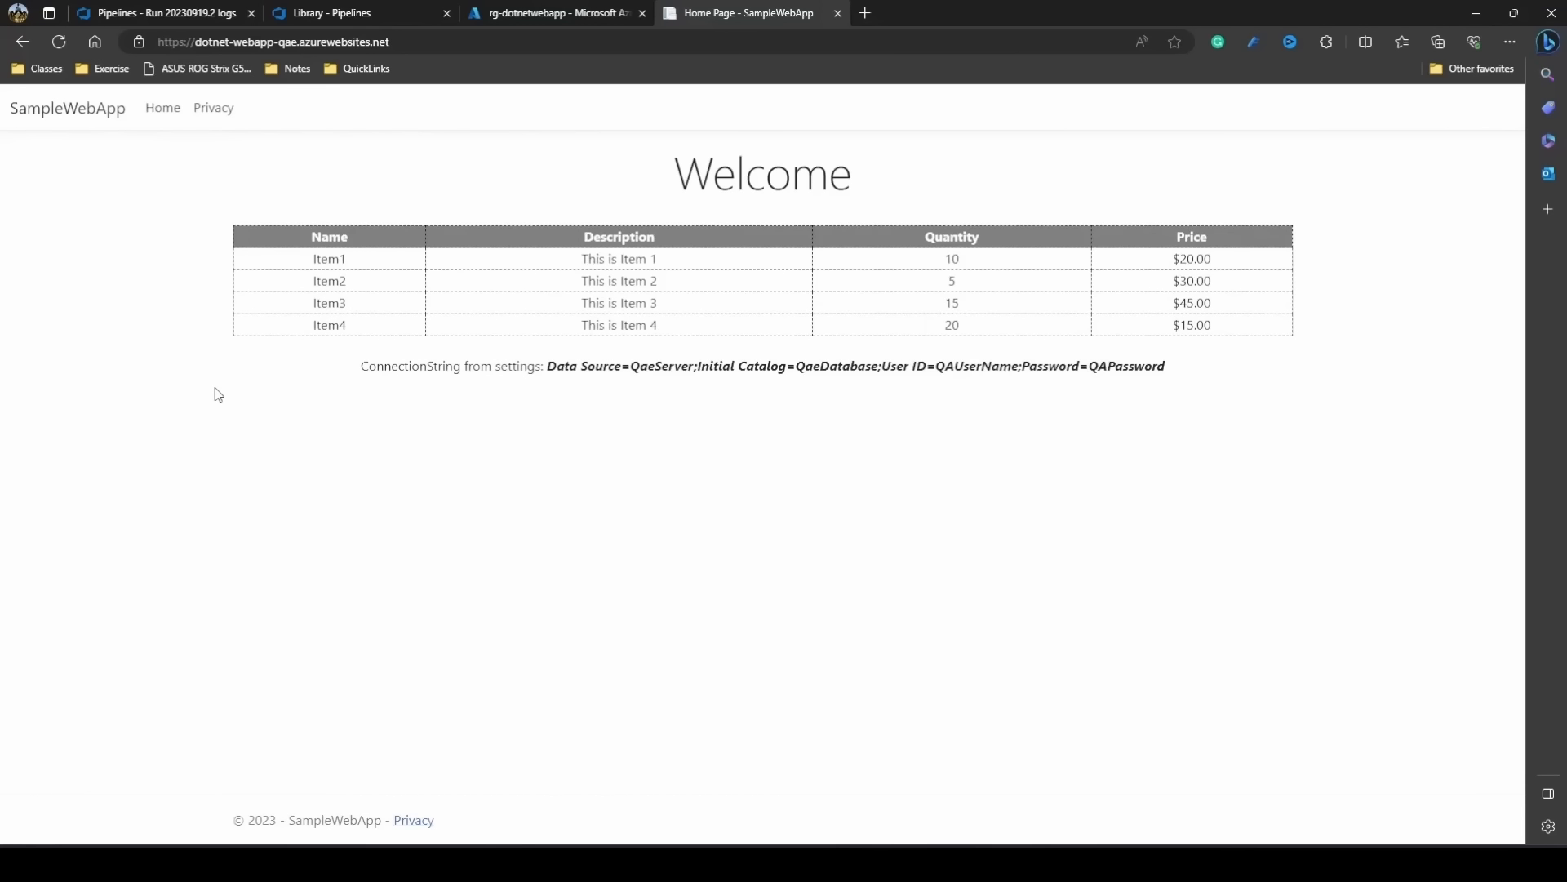
Review the stages in the pipeline run's summary and open the project's list of deployment environments.
left_click(163, 13)
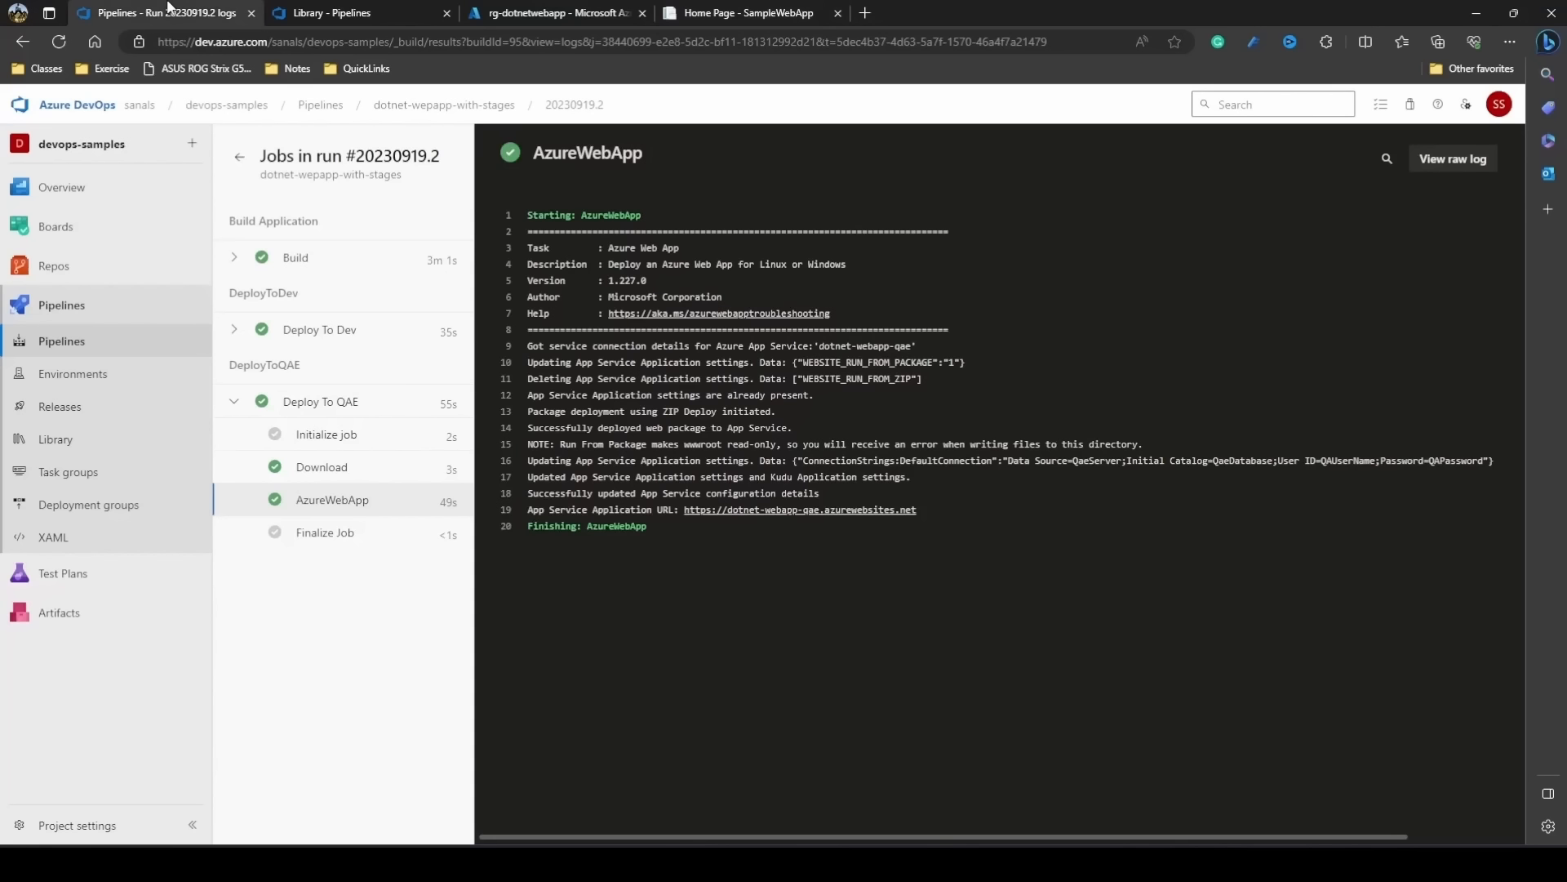
left_click(239, 159)
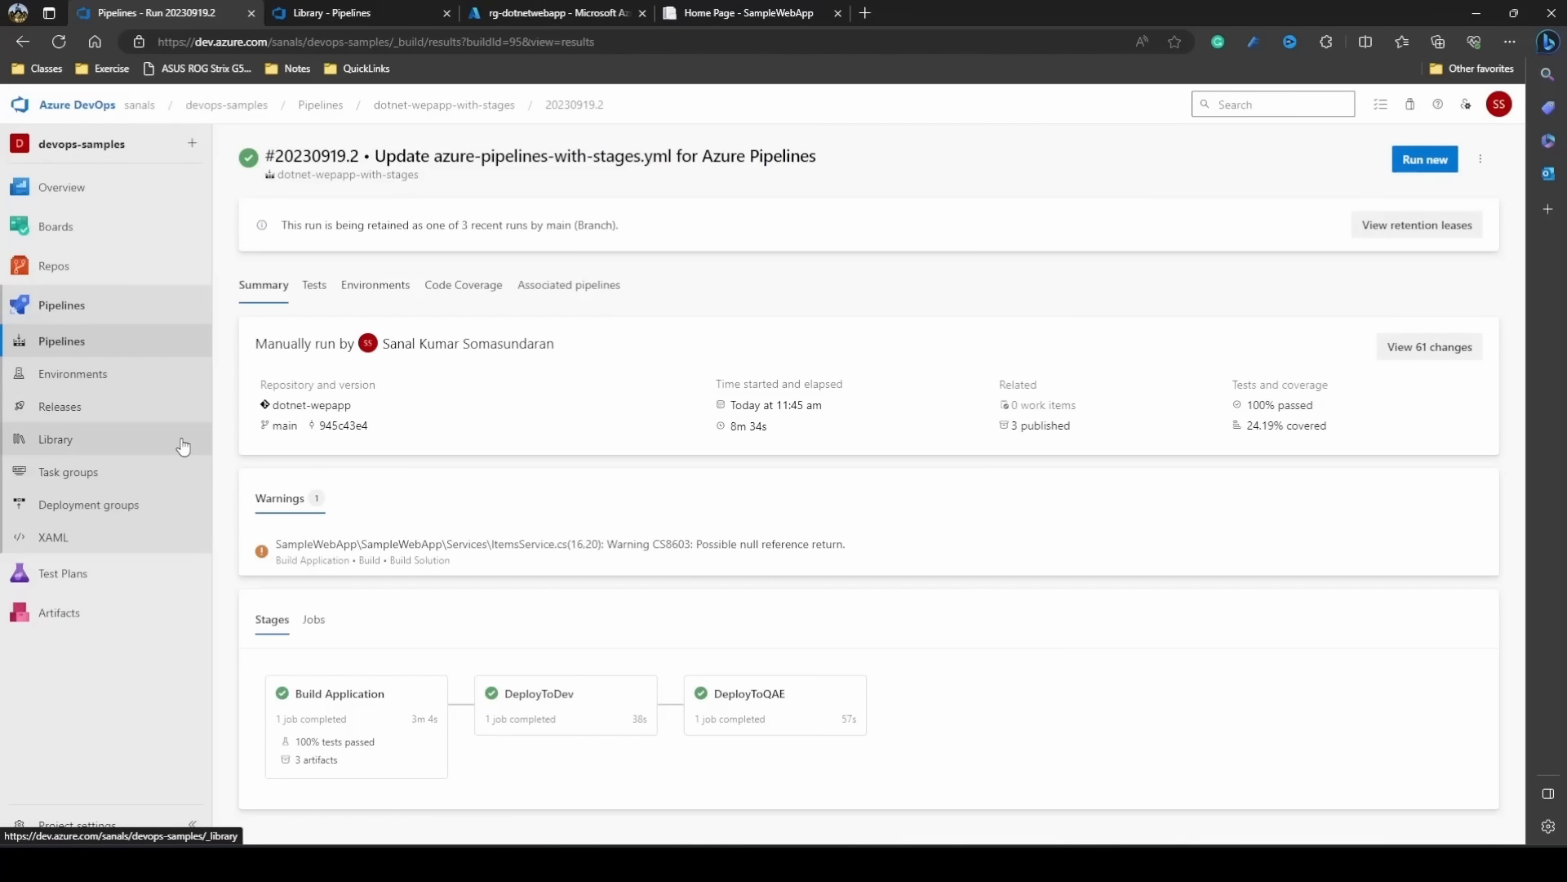
left_click(115, 376)
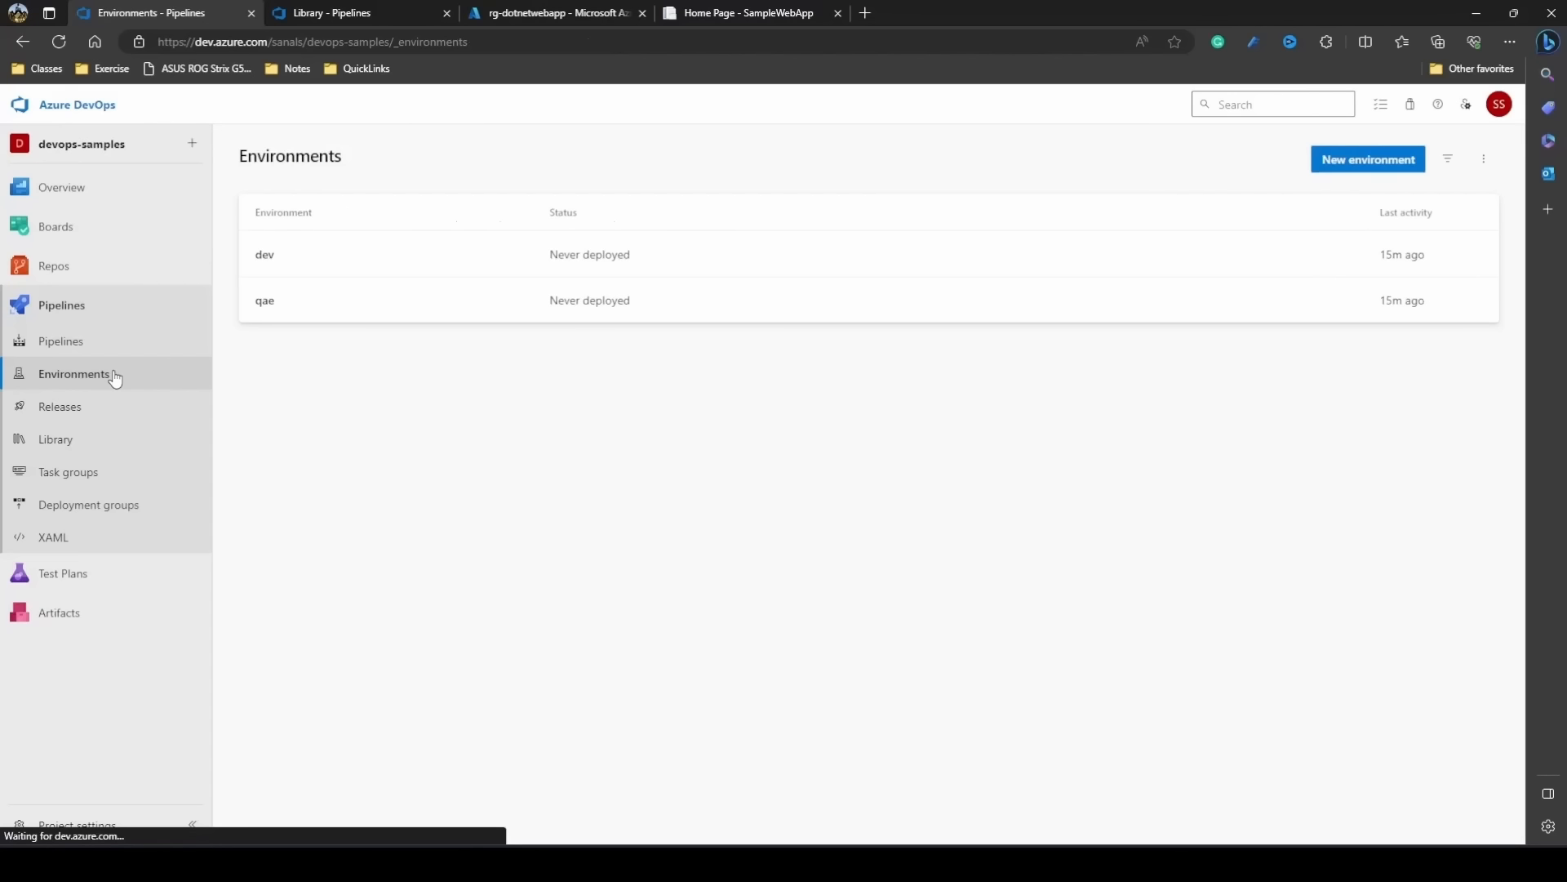